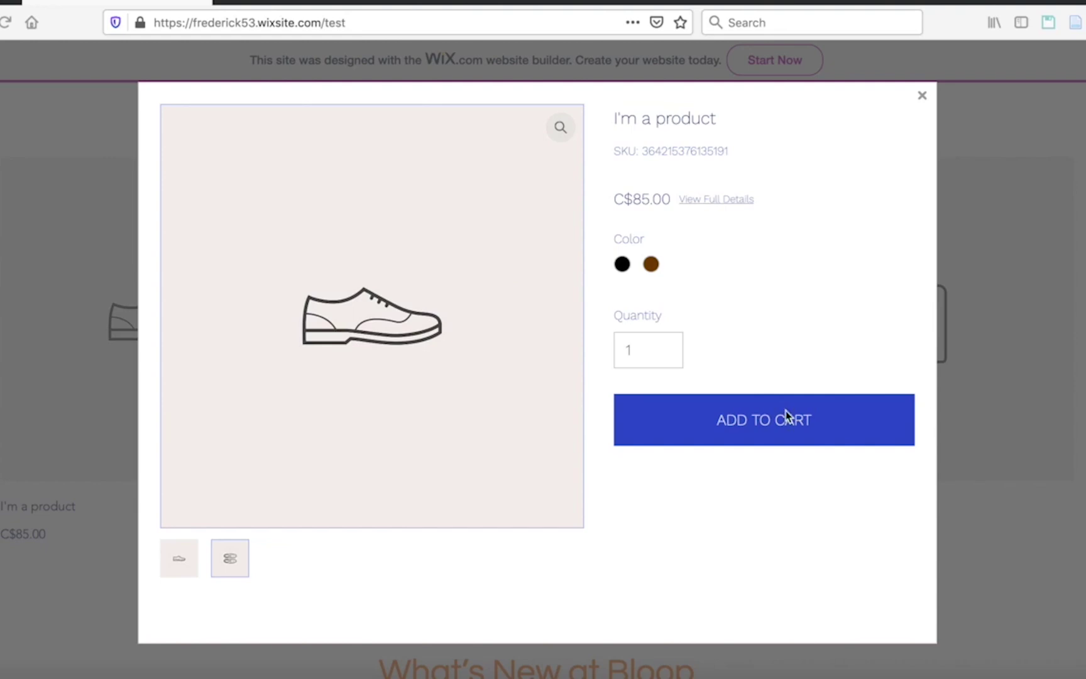
# Add the shoe in Brown to the cart.
pyautogui.click(779, 427)
pyautogui.click(651, 264)
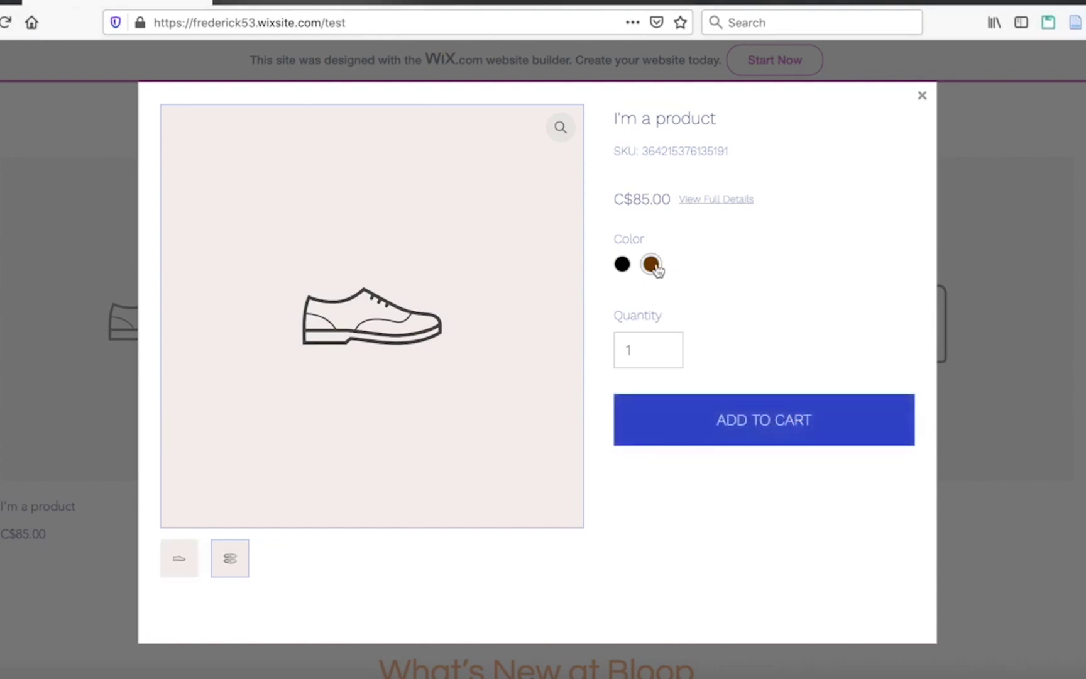
pyautogui.click(771, 417)
# Check out, opening the Blockonomics pay link in the Bitcoin payment instructions, then continue.
pyautogui.write('ge')
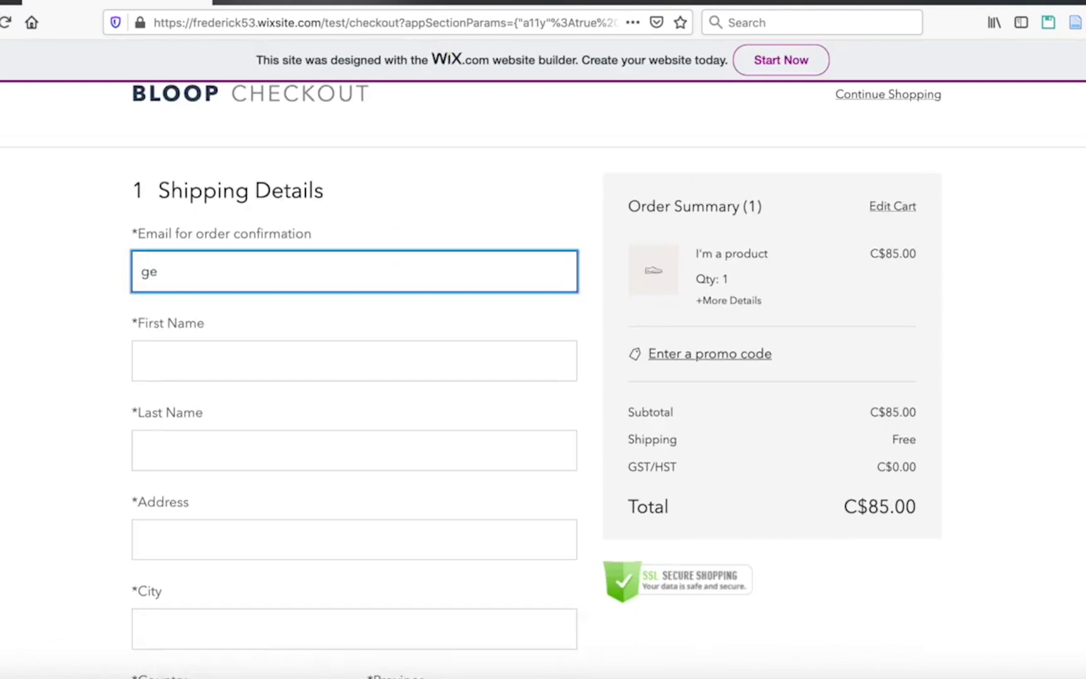
pyautogui.press('BackSpace')
pyautogui.press('BackSpace')
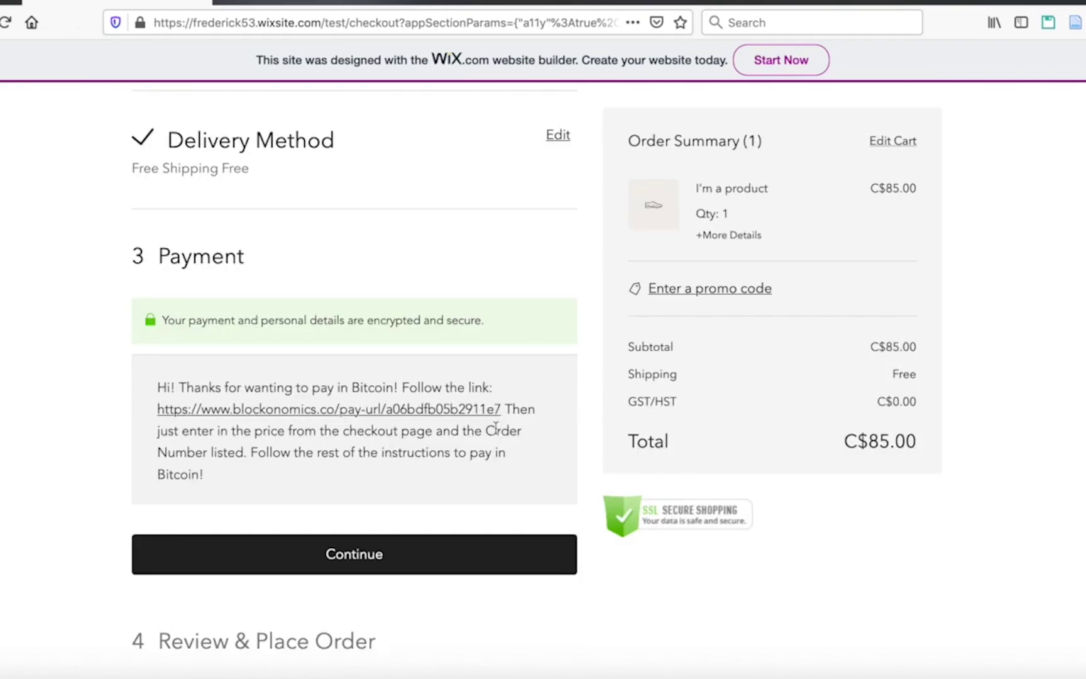
pyautogui.click(381, 410)
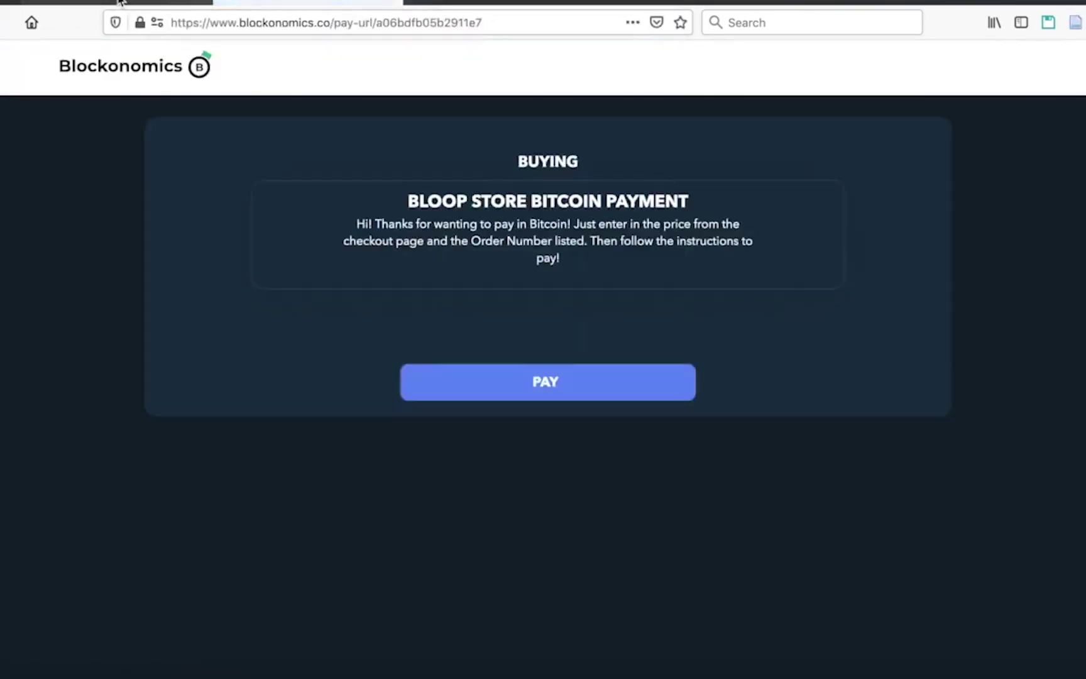
pyautogui.hotkey('ctrl', 'w')
pyautogui.click(402, 563)
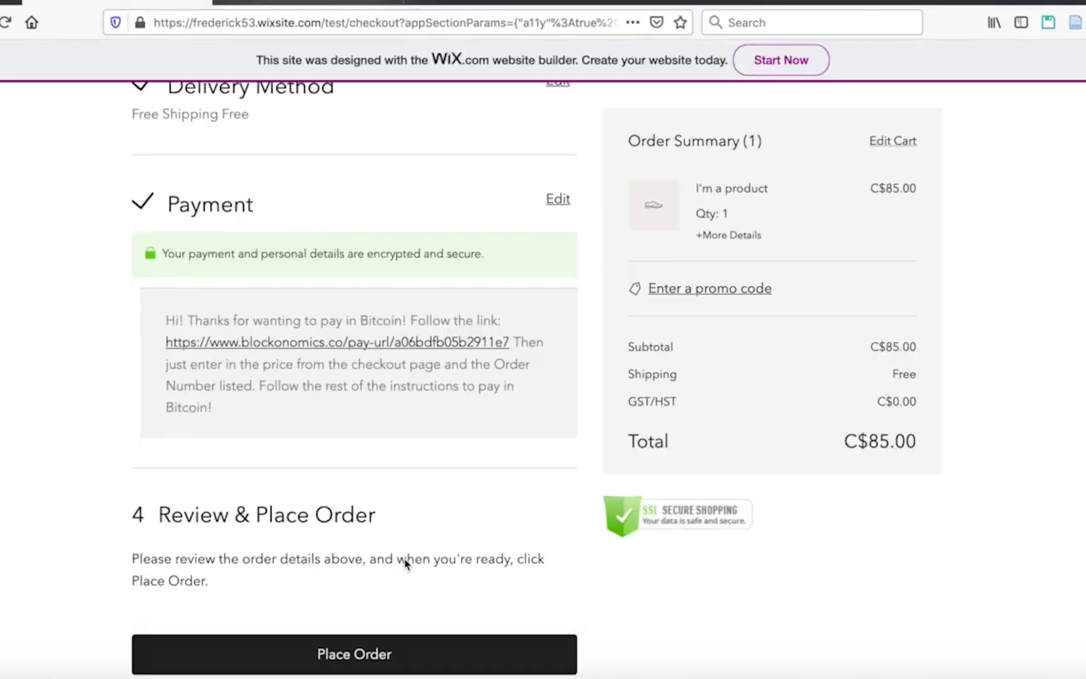
# Place the C$85.00 order and review its thank-you page with the Bitcoin payment instructions.
pyautogui.click(432, 629)
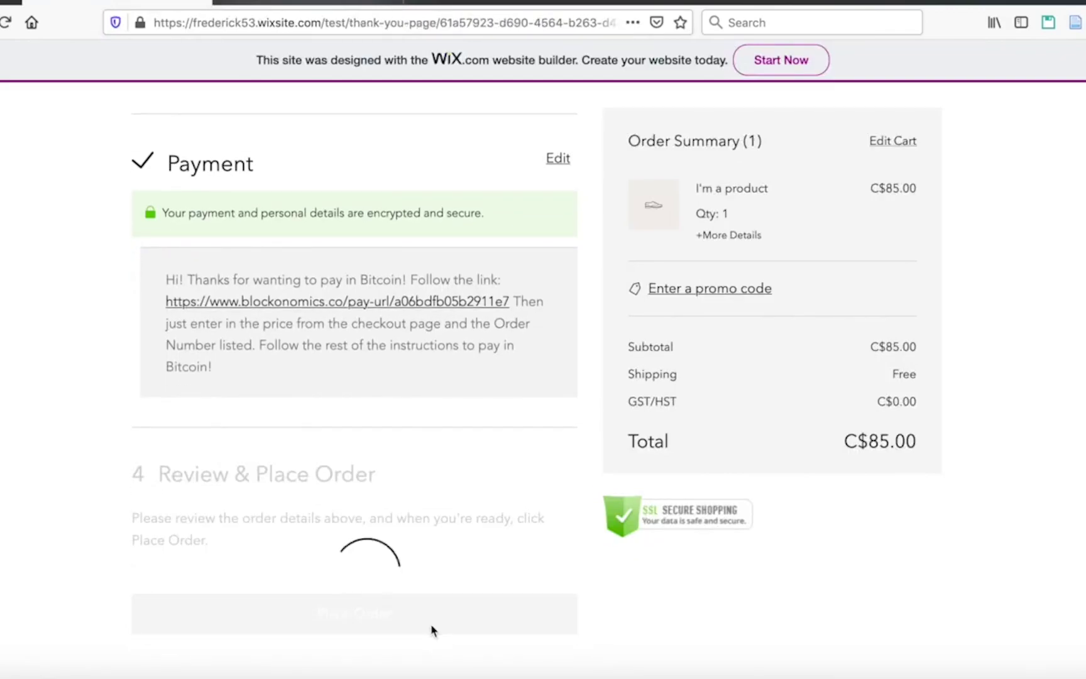
pyautogui.scroll(3, 500, 390)
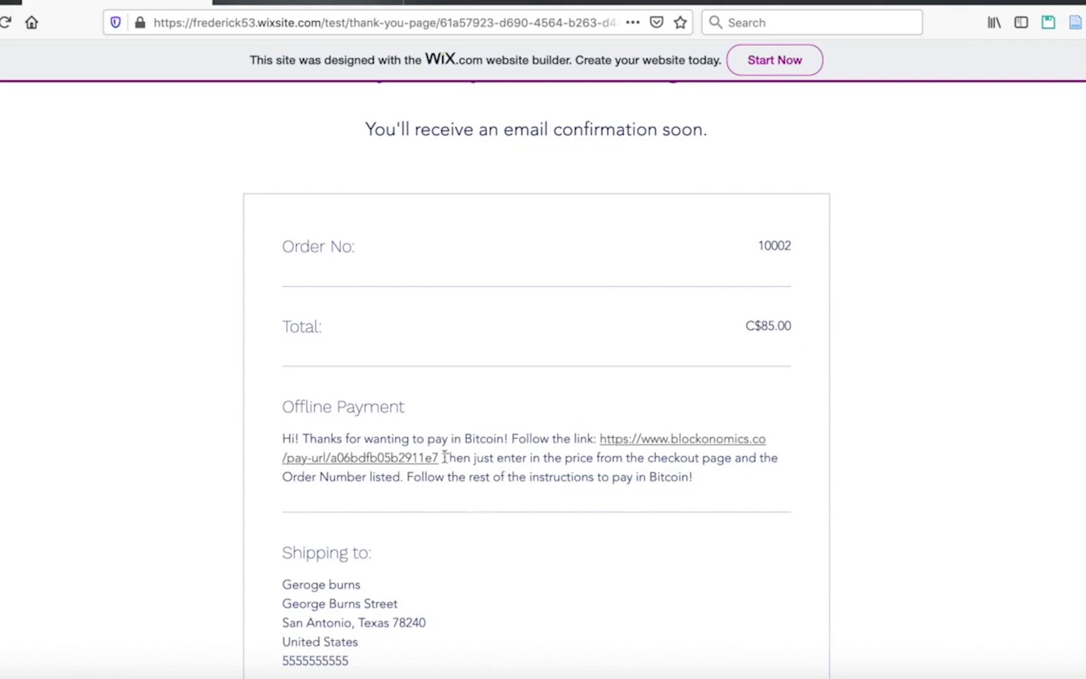
pyautogui.moveTo(447, 457); pyautogui.dragTo(786, 477)
pyautogui.click(805, 480)
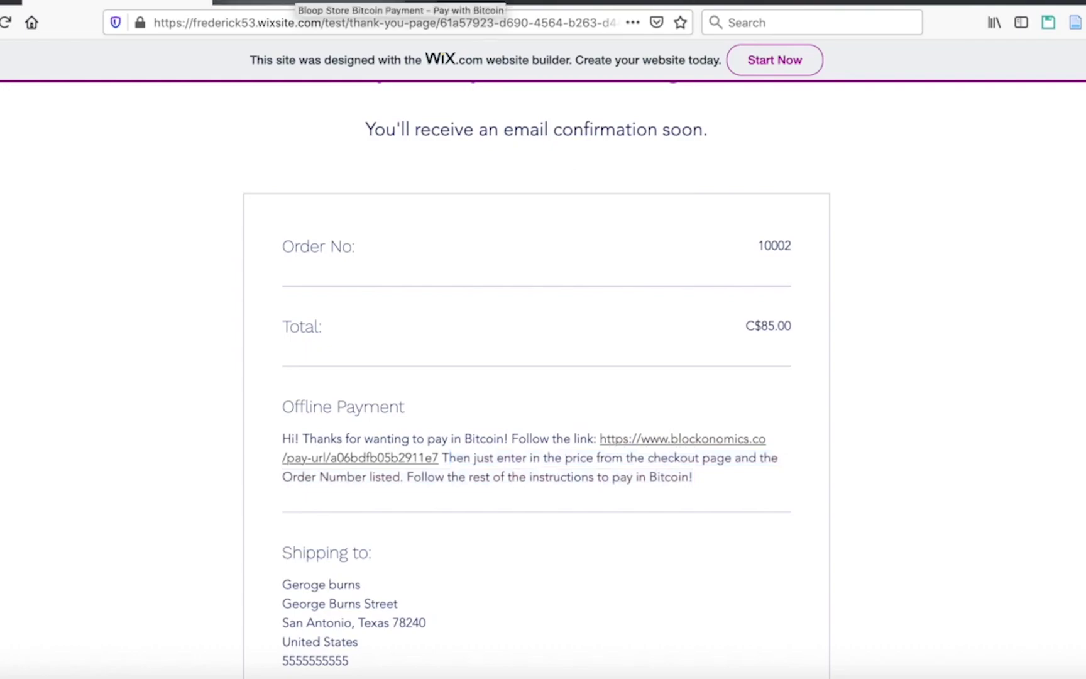
# Autofill the buyer's e-mail and name on the Blockonomics pay form.
pyautogui.click(301, 7)
pyautogui.click(415, 439)
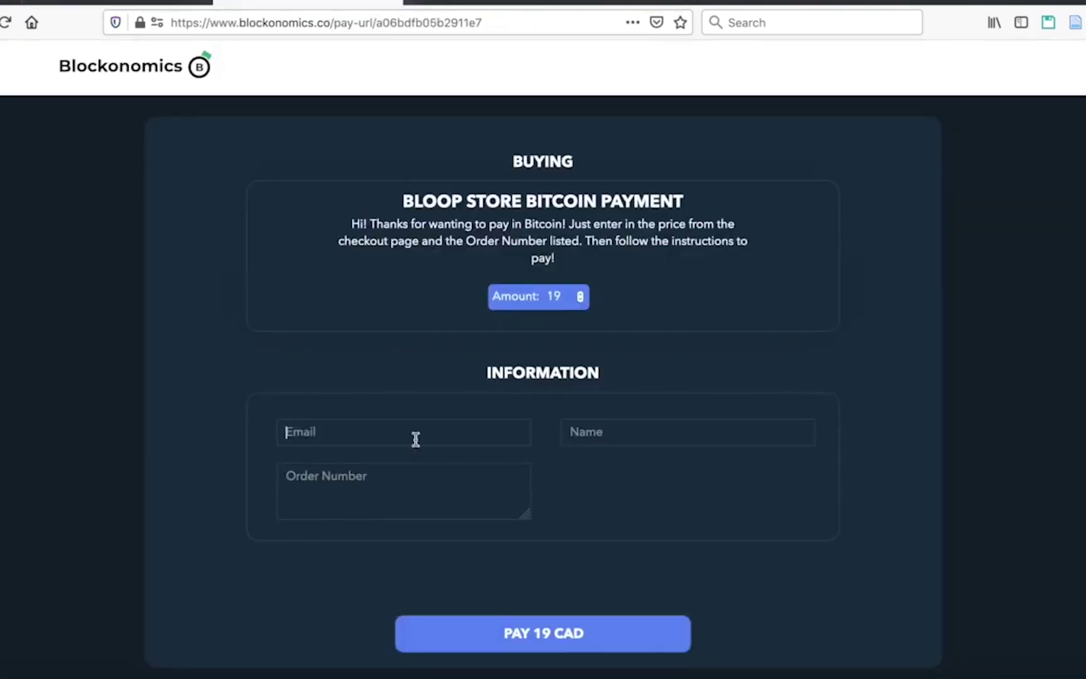
pyautogui.write('g')
pyautogui.press('BackSpace')
pyautogui.write('f')
pyautogui.press('Down')
pyautogui.press('Return')
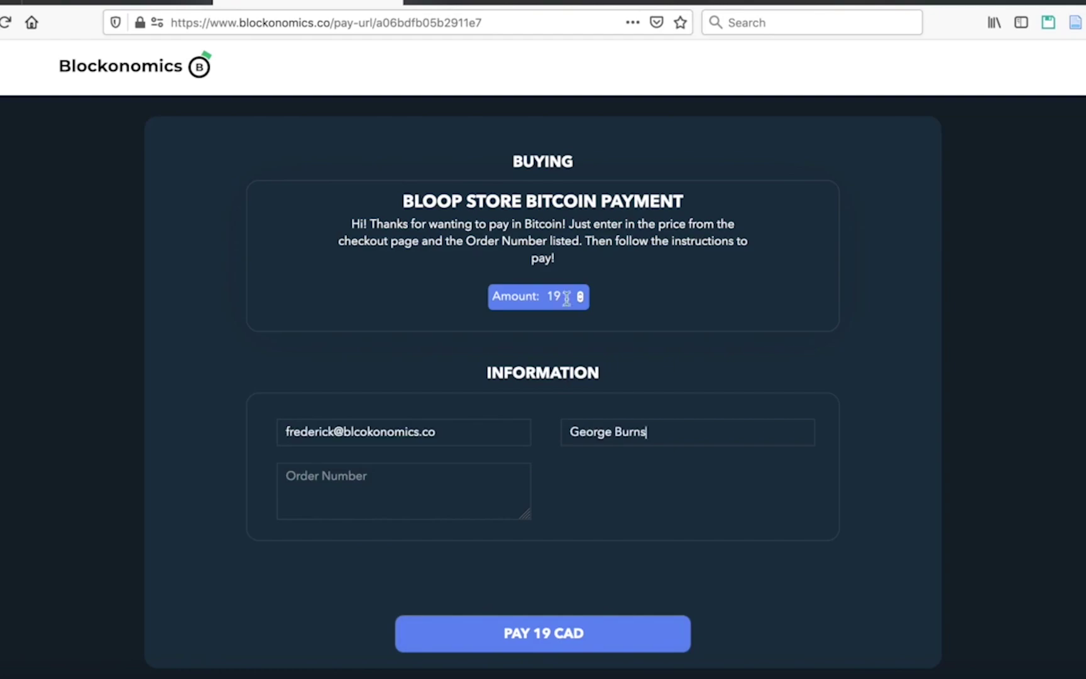
# Check the Wix order total and change the amount from 19 to 85.
pyautogui.click(151, 5)
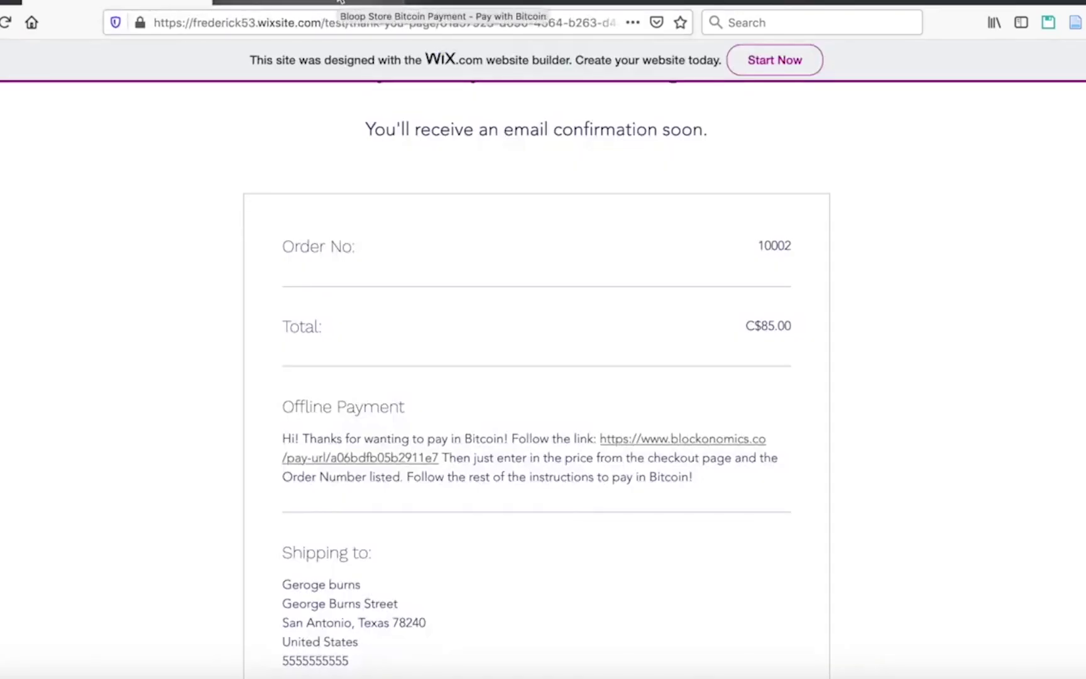
pyautogui.hotkey('ctrl', 'shift', 'Tab')
pyautogui.doubleClick(552, 296)
pyautogui.write('85')
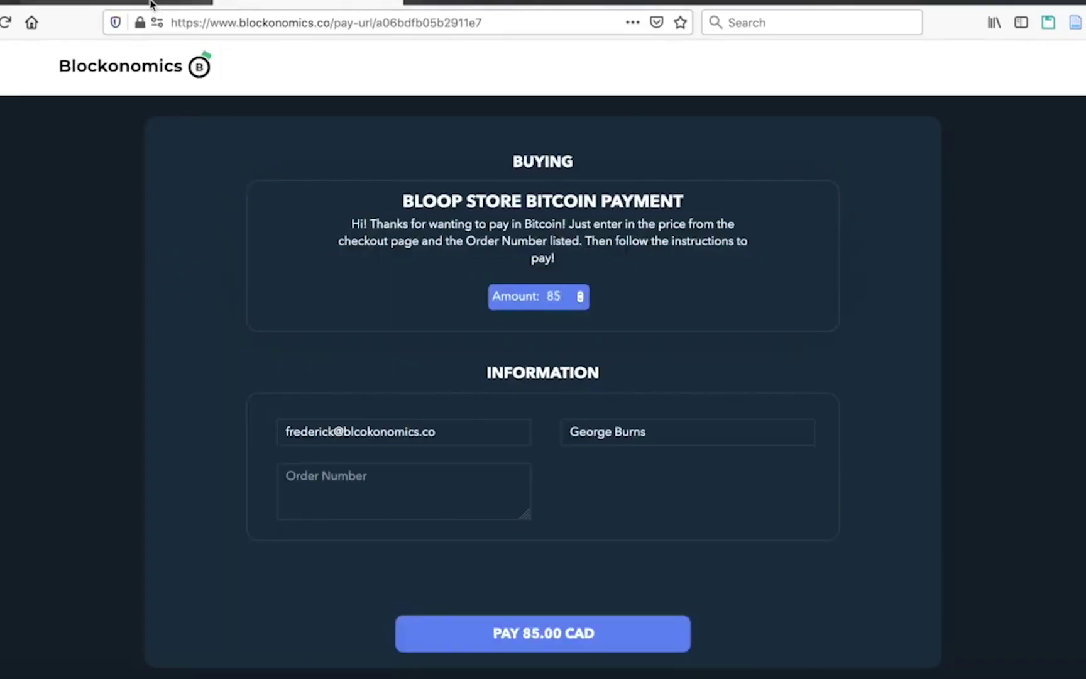
# Copy order number 10002 from Wix into Order Number and submit the 85.00 CAD payment.
pyautogui.click(150, 5)
pyautogui.moveTo(757, 245); pyautogui.dragTo(810, 247)
pyautogui.hotkey('ctrl', 'c')
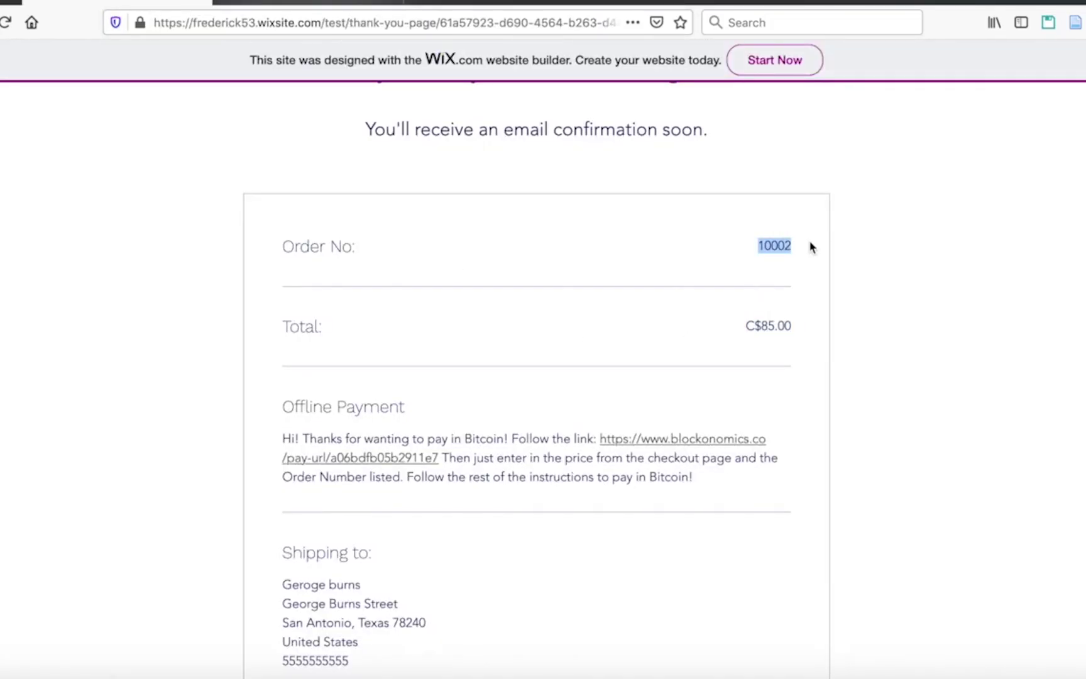
pyautogui.click(322, 5)
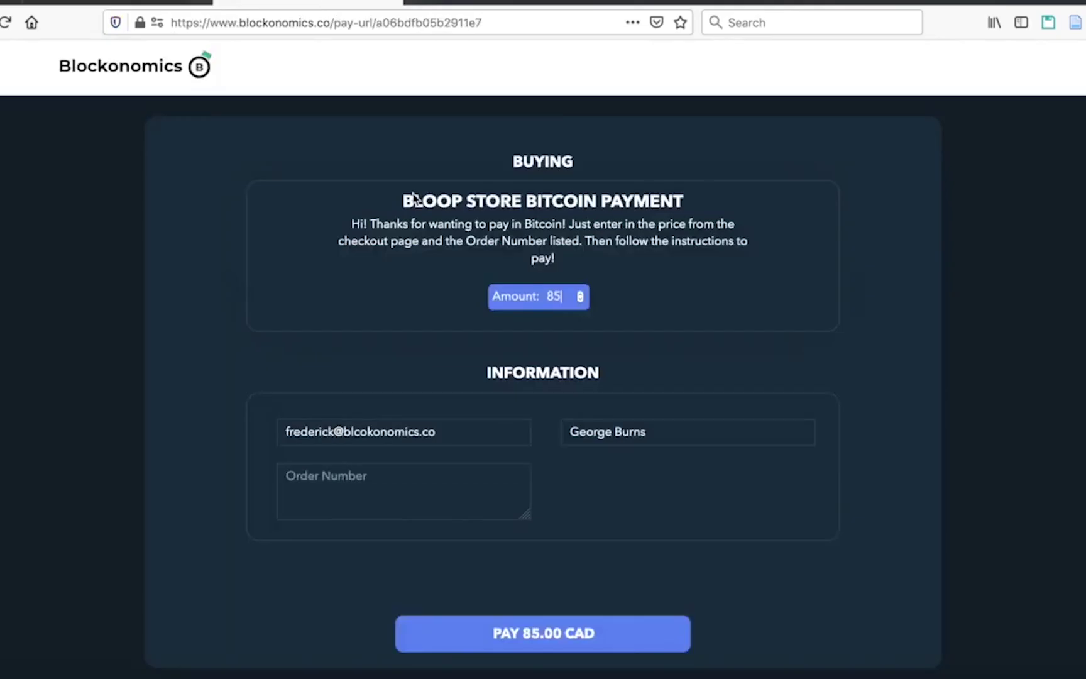
pyautogui.click(382, 483)
pyautogui.hotkey('ctrl', 'v')
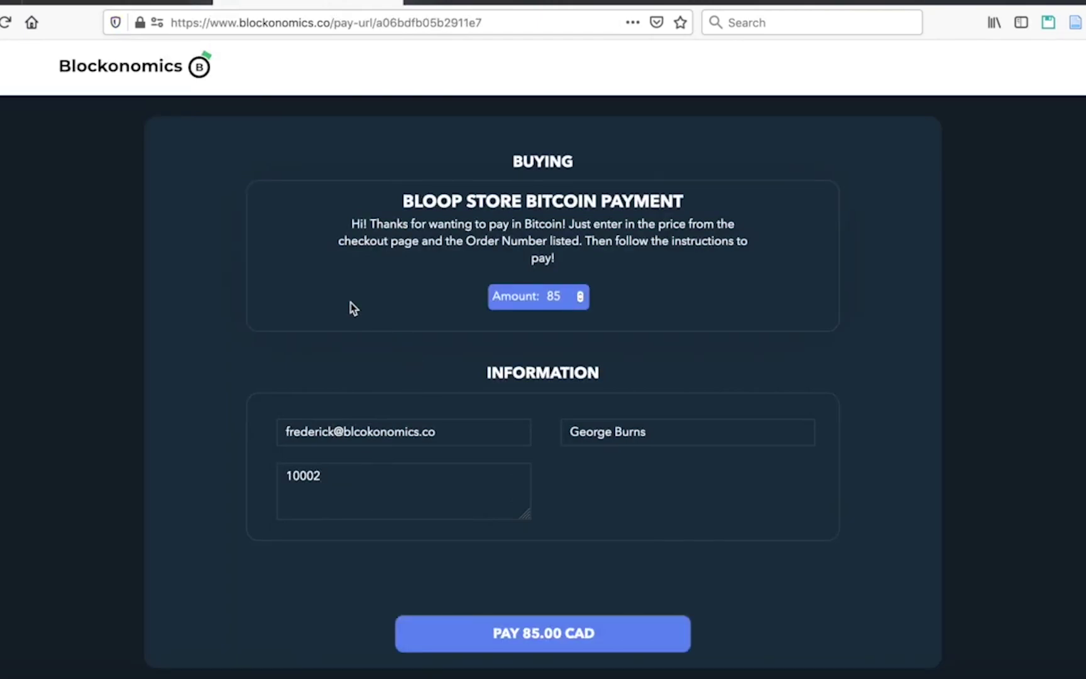
pyautogui.click(613, 647)
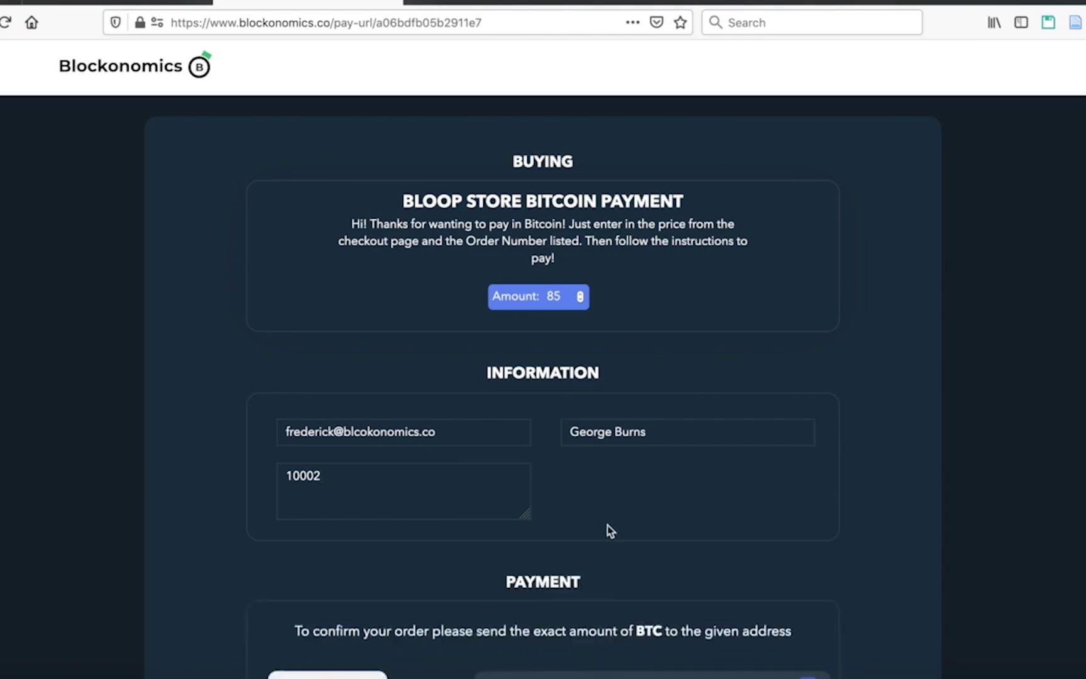
# Review the payment QR code, BTC amount and timer, then go to the merchants page.
pyautogui.scroll(-5, 610, 541)
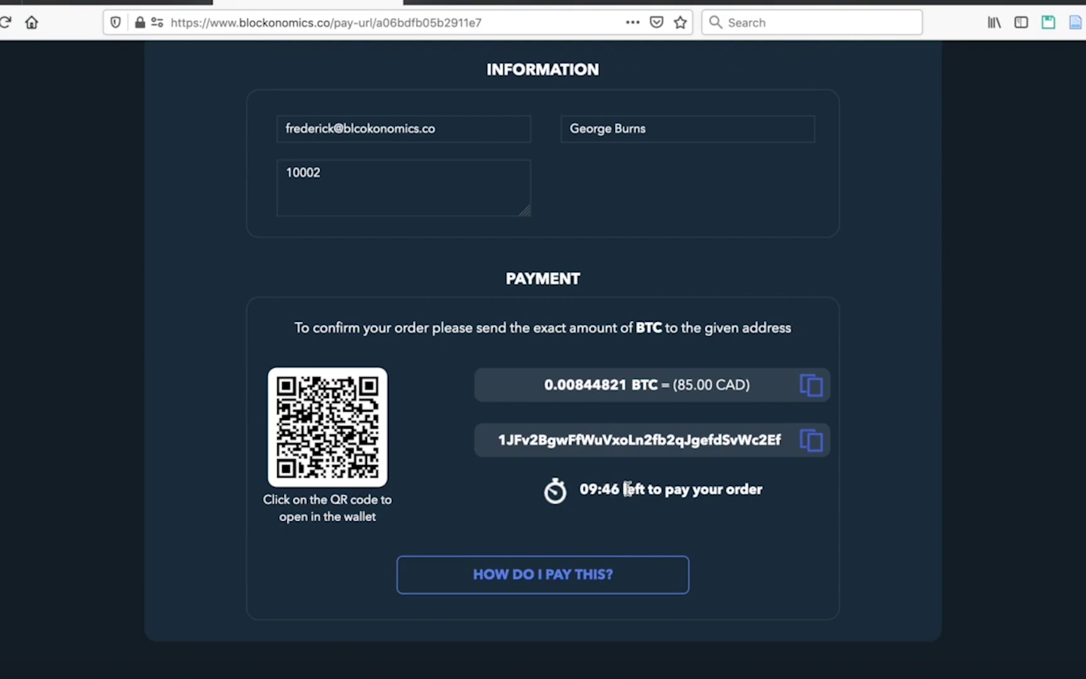
pyautogui.hotkey('ctrl', 'Tab')
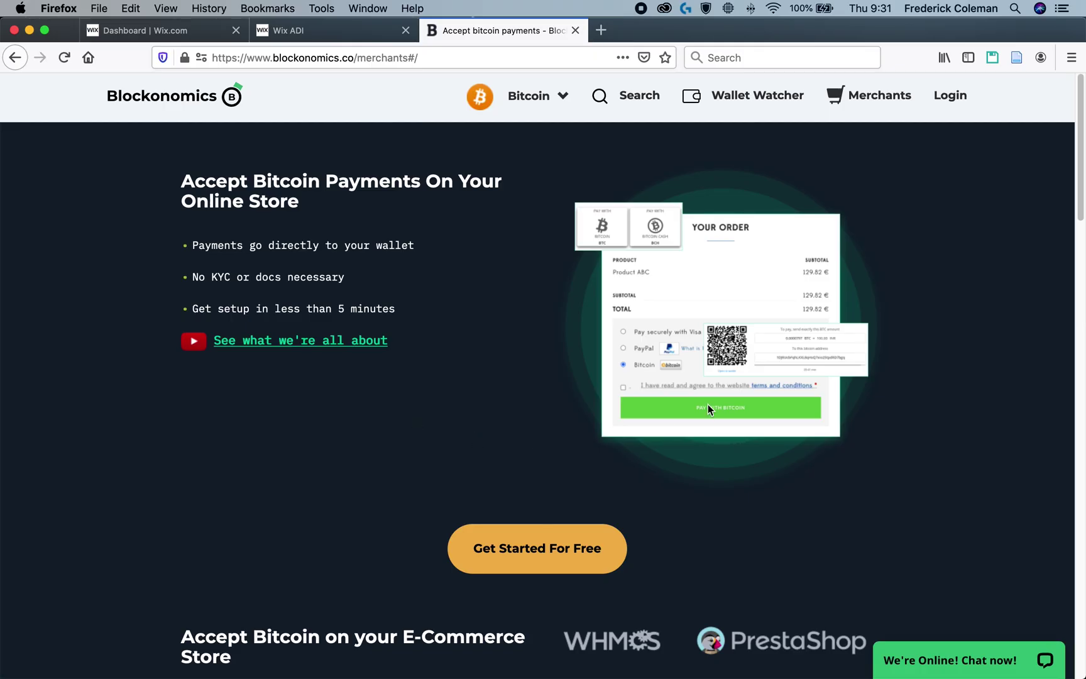
# Sign up for a free Blockonomics merchant account via Get Started For Free.
pyautogui.click(551, 538)
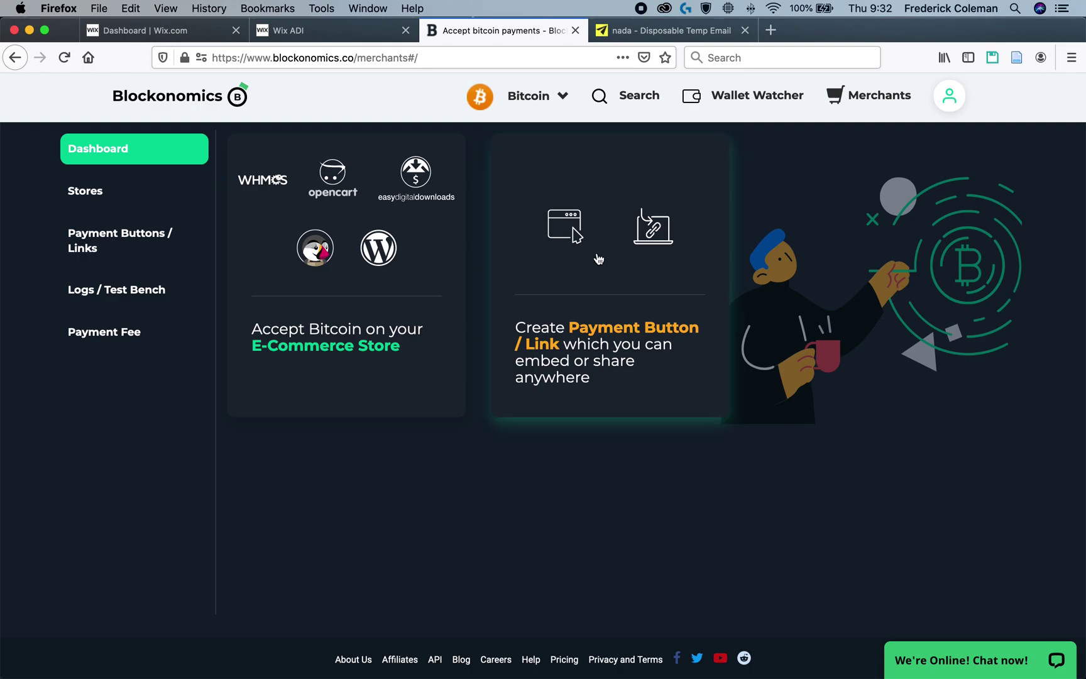
# Save the Bitcoin.com wallet xpub as the Payment Button / Link destination.
pyautogui.click(654, 311)
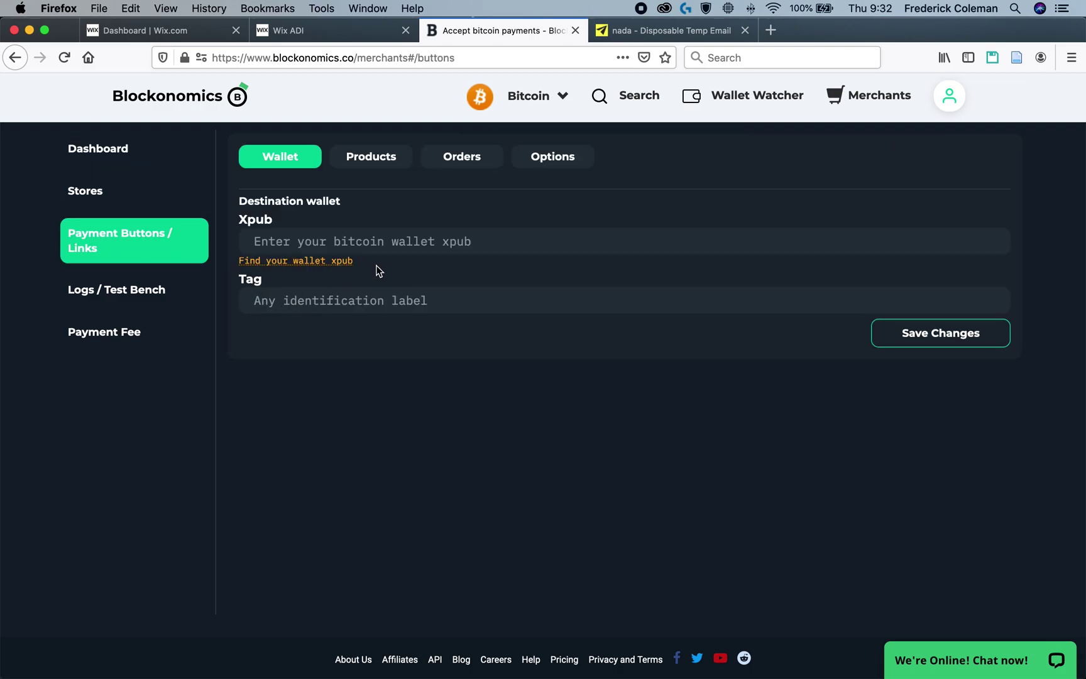
pyautogui.click(407, 248)
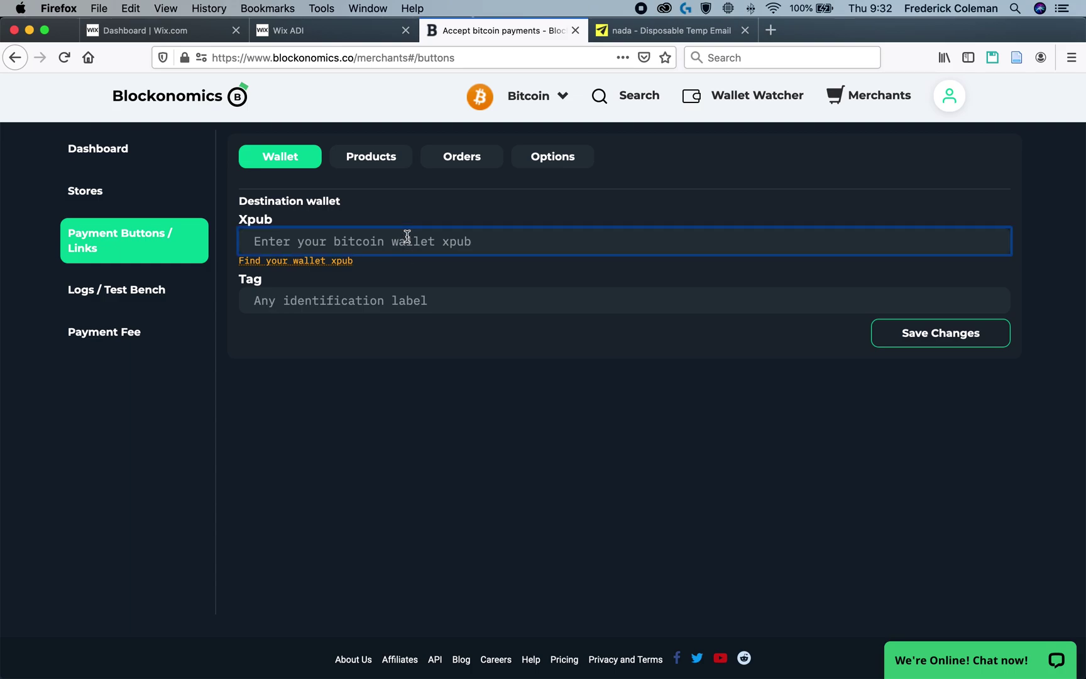
pyautogui.click(295, 269)
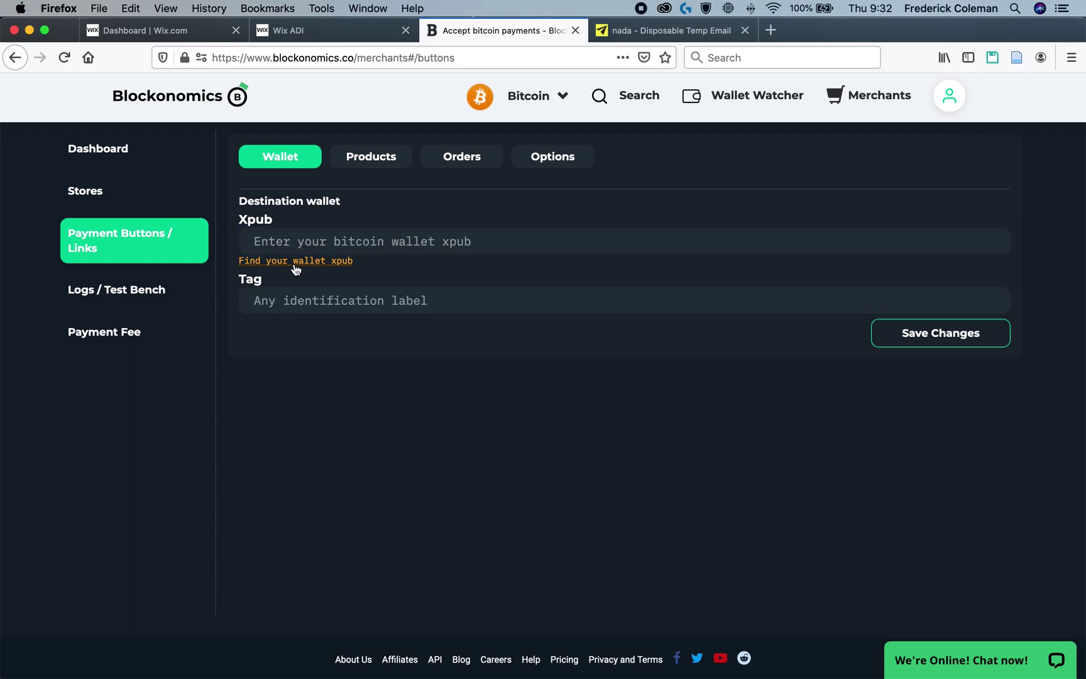
pyautogui.click(601, 166)
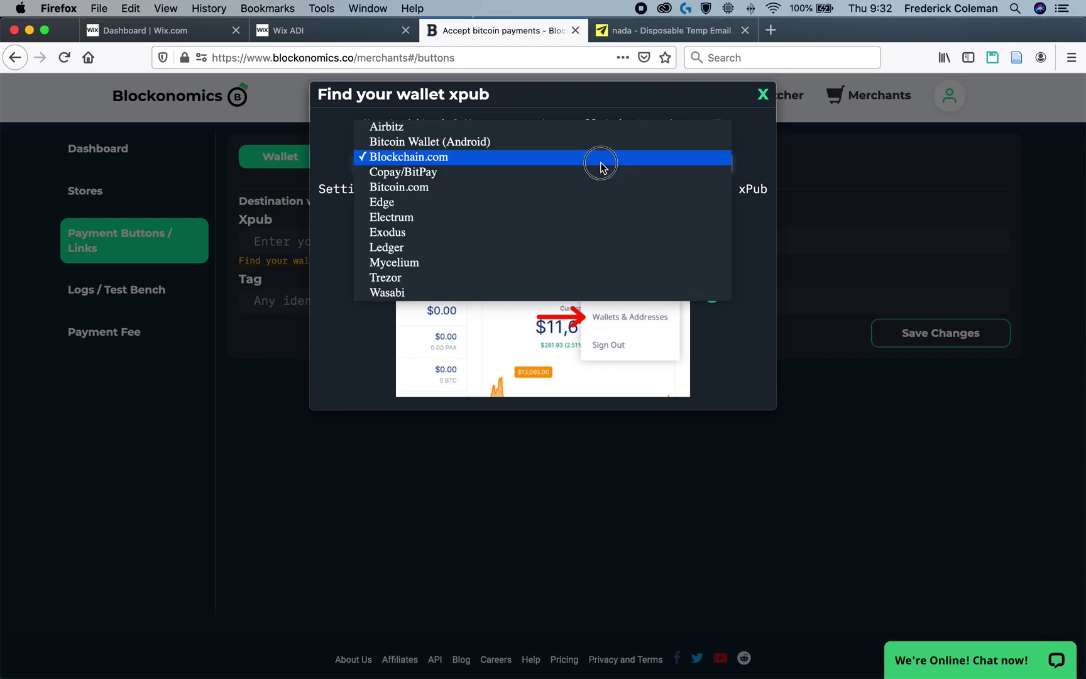
pyautogui.click(594, 186)
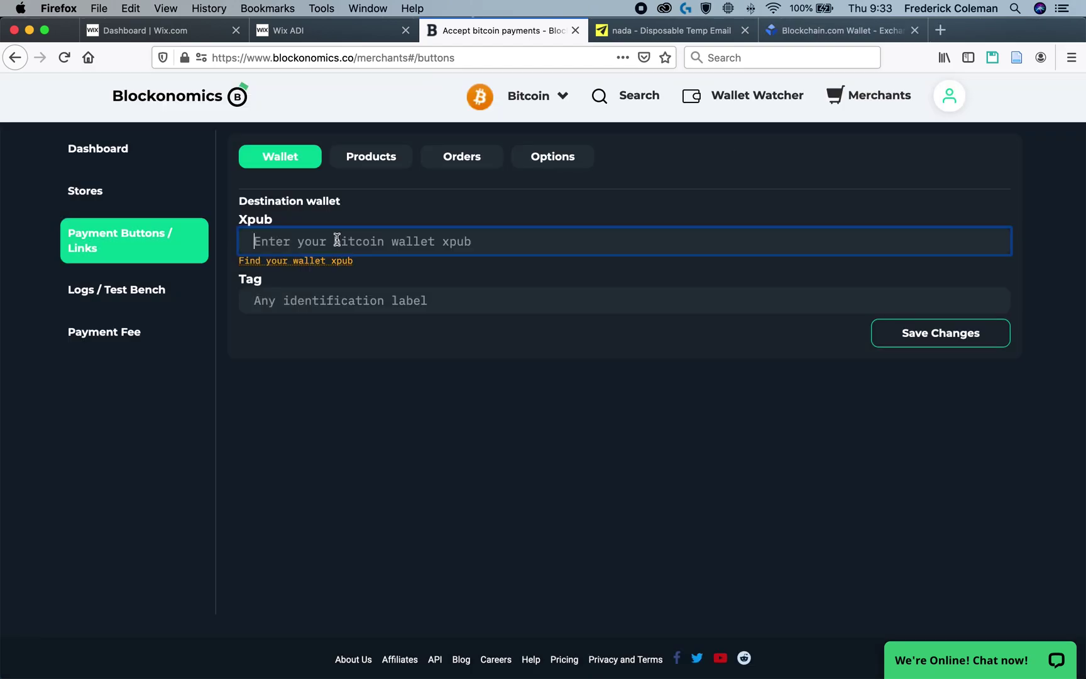
pyautogui.press('super+v')
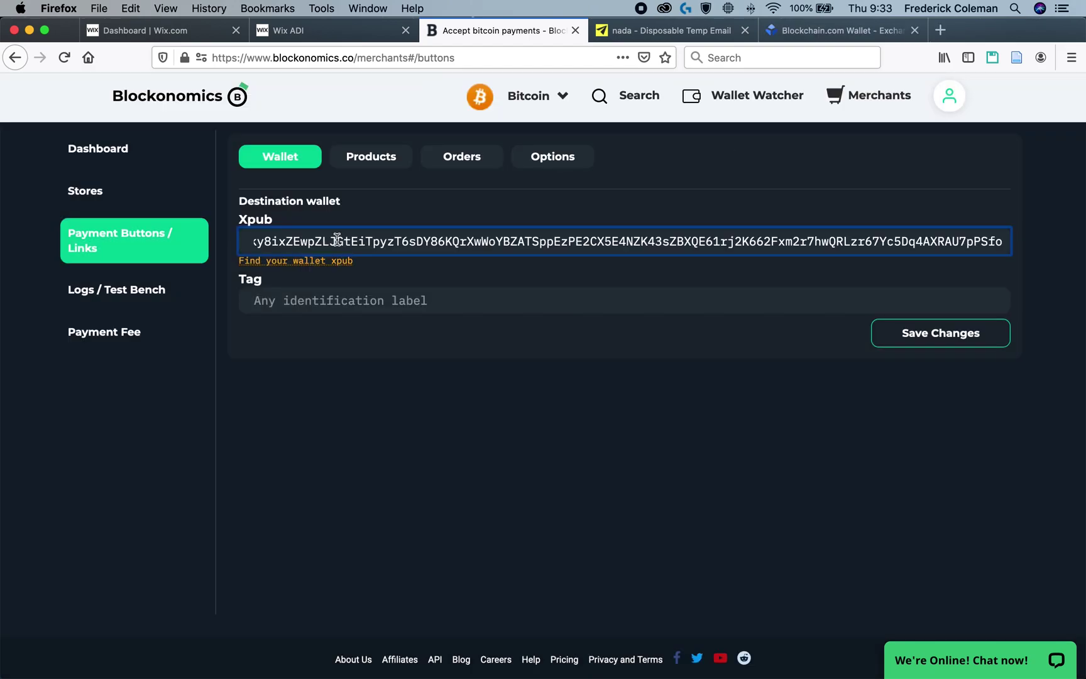
pyautogui.click(343, 295)
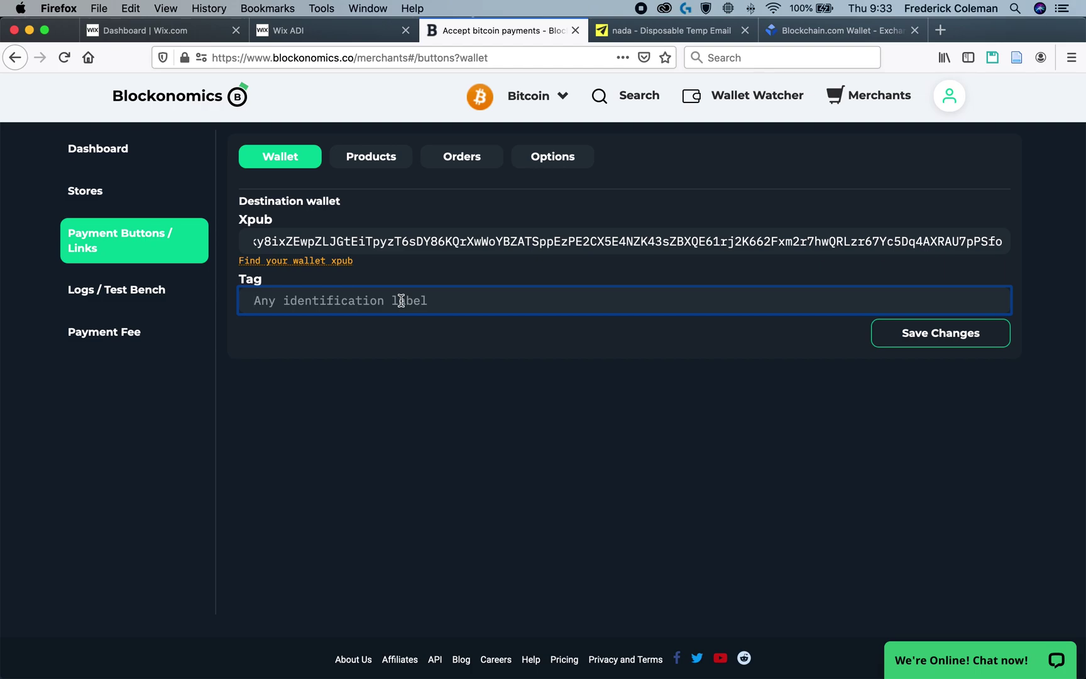
pyautogui.click(899, 333)
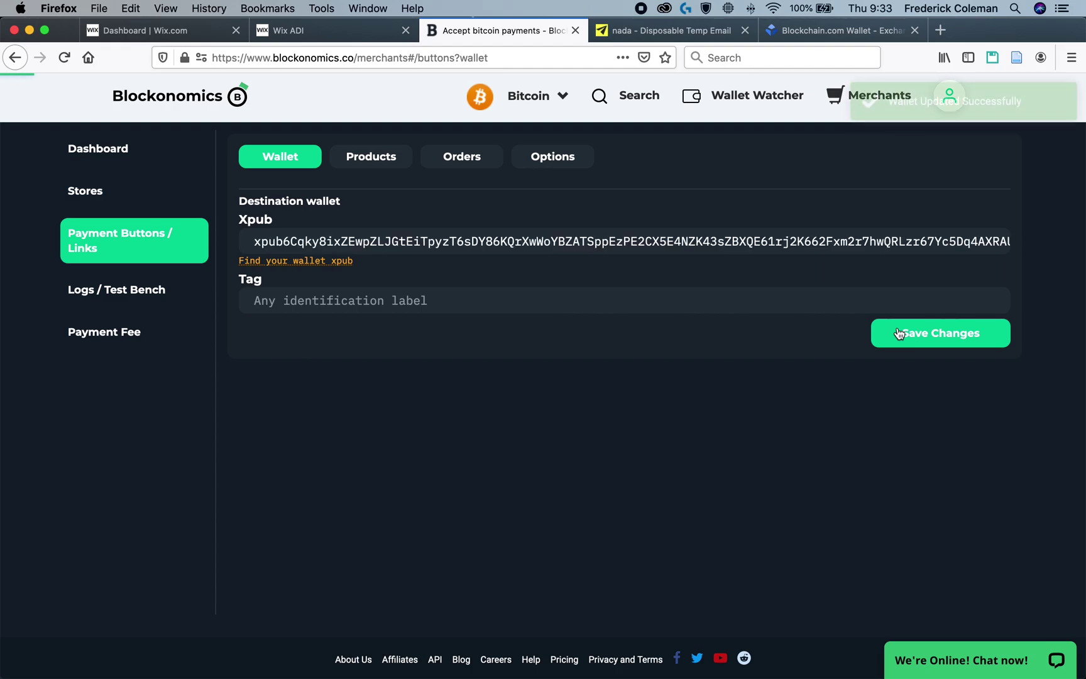
# Open Payment Buttons / Links in the merchant sidebar.
pyautogui.click(385, 159)
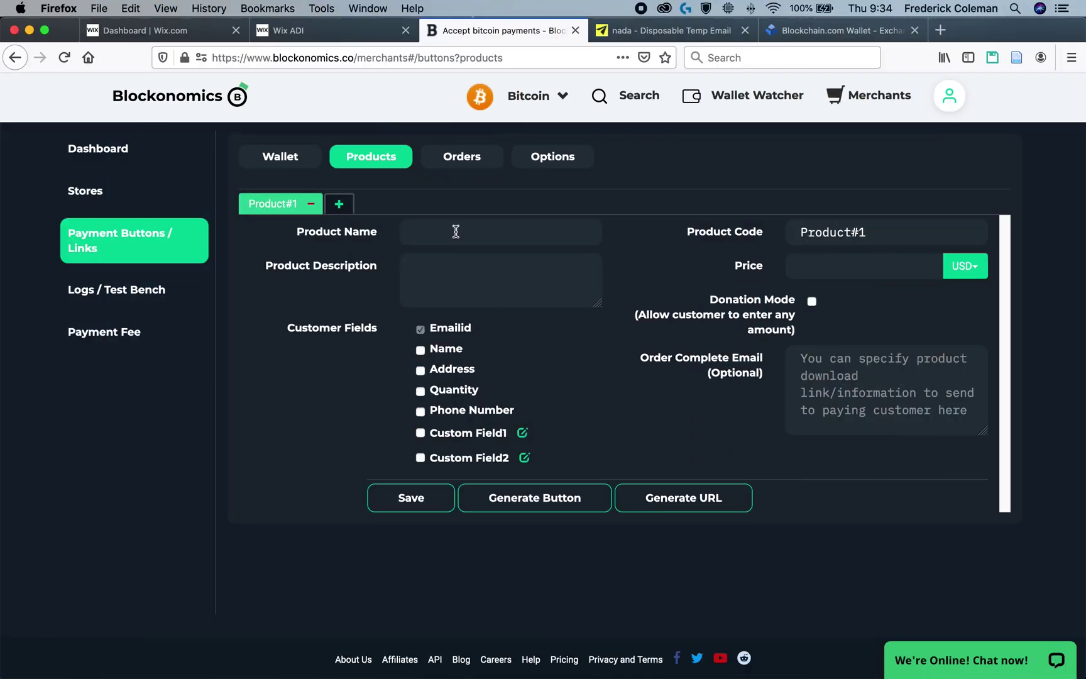
# Name Product#1 and paste its payment description, correcting 'Wiux' to 'Wix'.
pyautogui.click(456, 232)
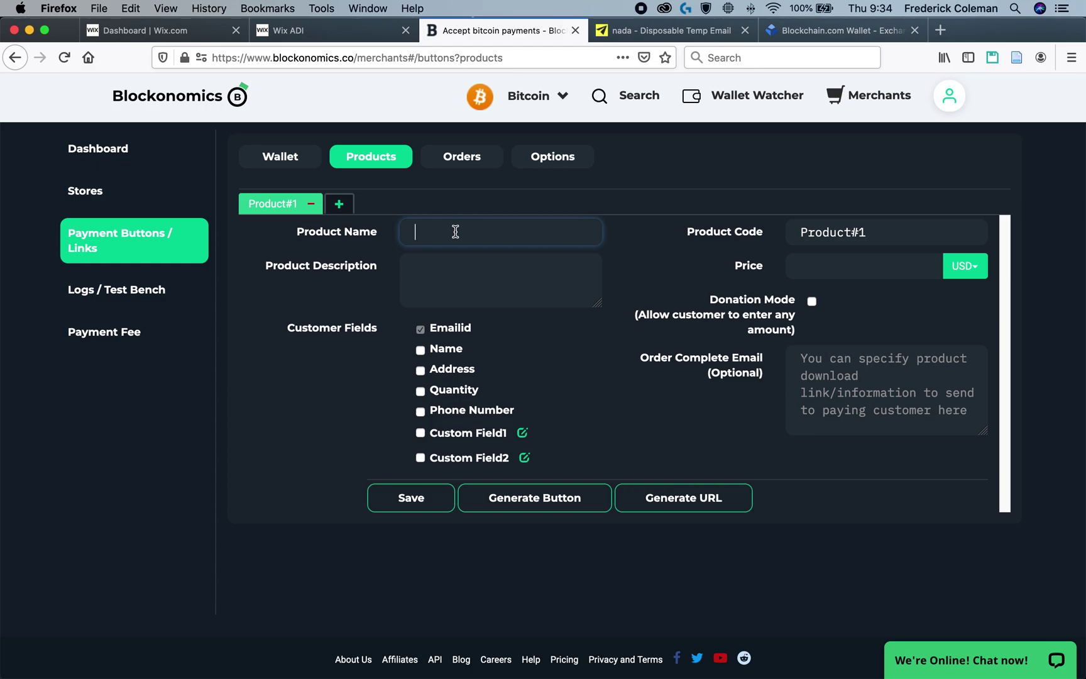
pyautogui.write('bl')
pyautogui.click(459, 251)
pyautogui.click(463, 289)
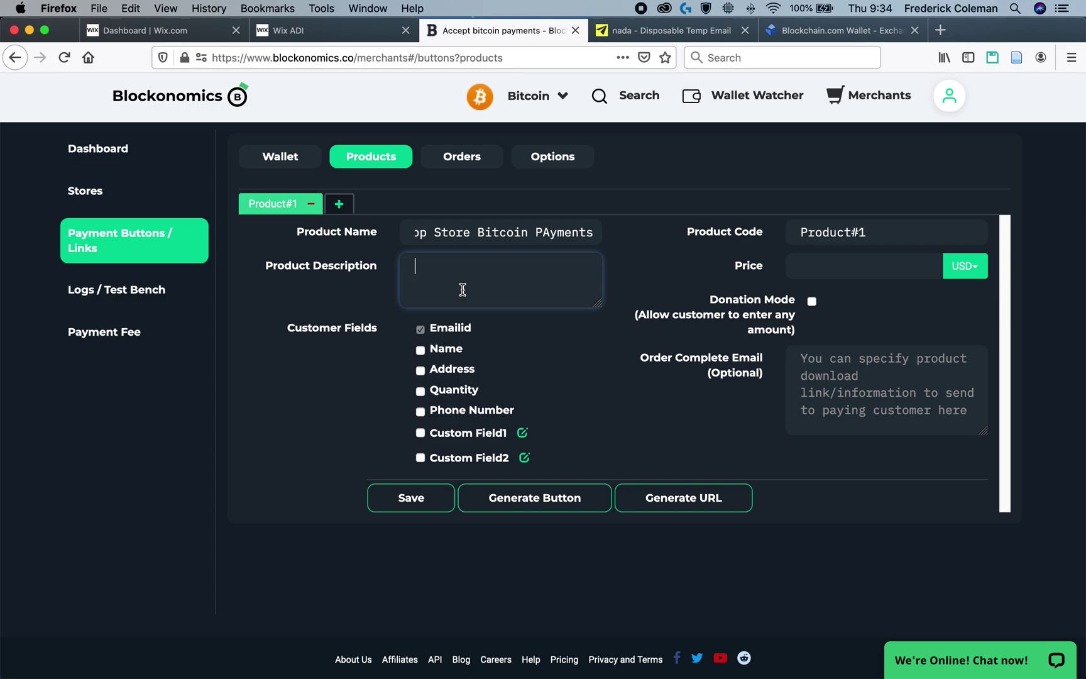
pyautogui.press('super+v')
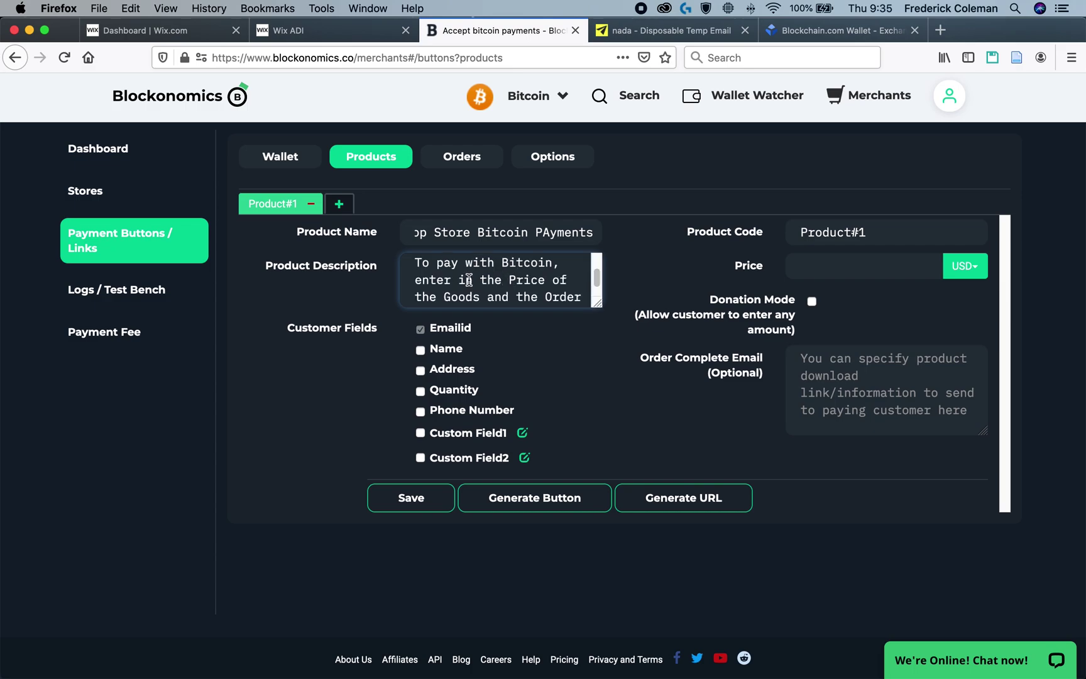
pyautogui.scroll(-2, 552, 287)
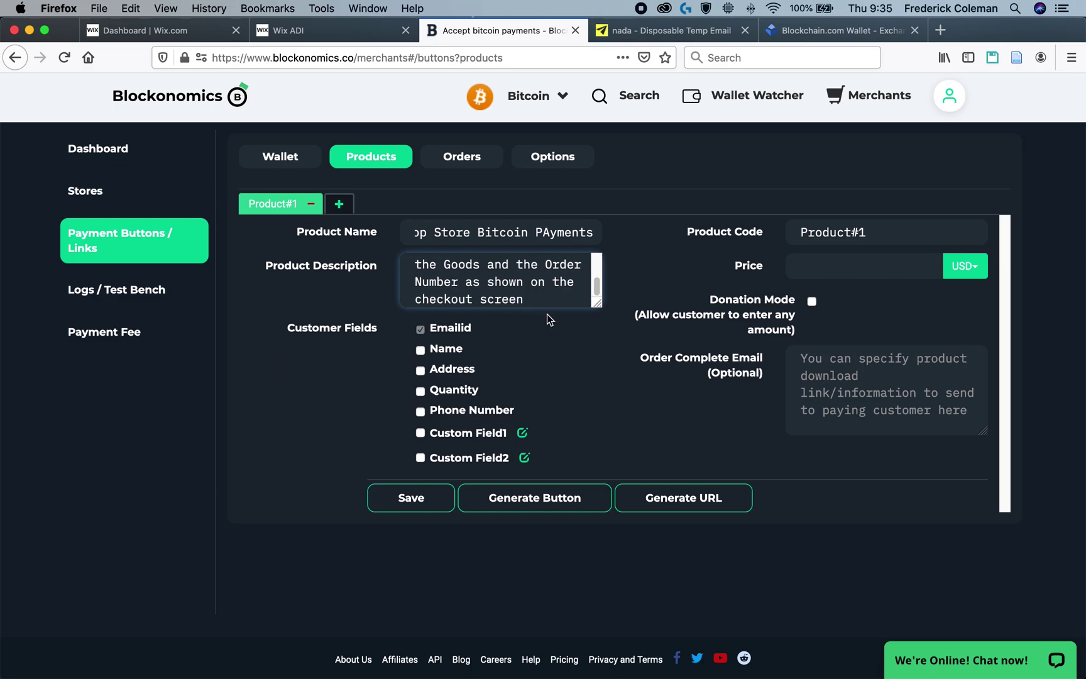
pyautogui.write('on Wiux')
pyautogui.press('BackSpace')
pyautogui.press('BackSpace')
pyautogui.write('x')
pyautogui.click(435, 343)
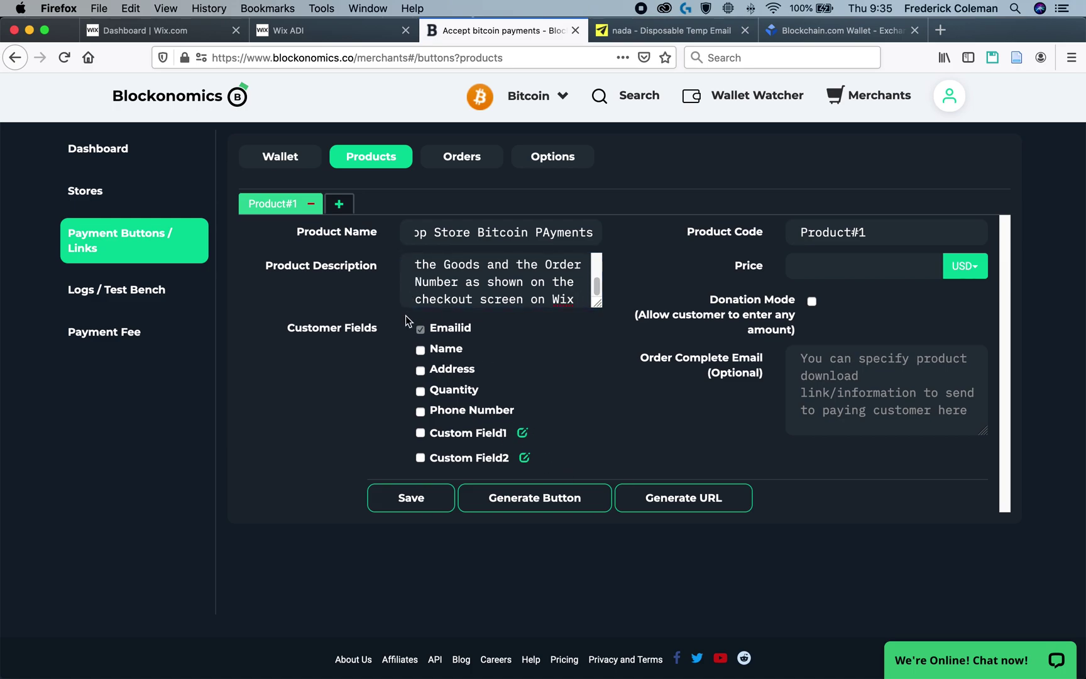
# Enable a custom field renamed 'Order Number' and require the customer's Name.
pyautogui.click(419, 433)
pyautogui.click(521, 435)
pyautogui.moveTo(545, 433); pyautogui.dragTo(417, 417)
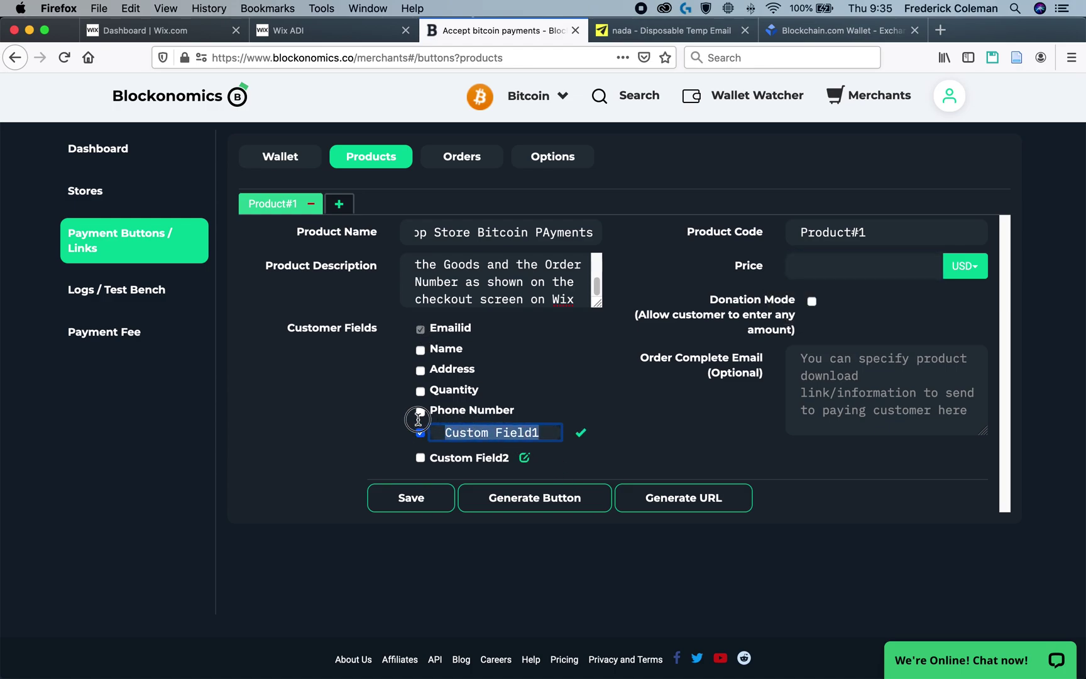
pyautogui.write('Order Number')
pyautogui.click(420, 349)
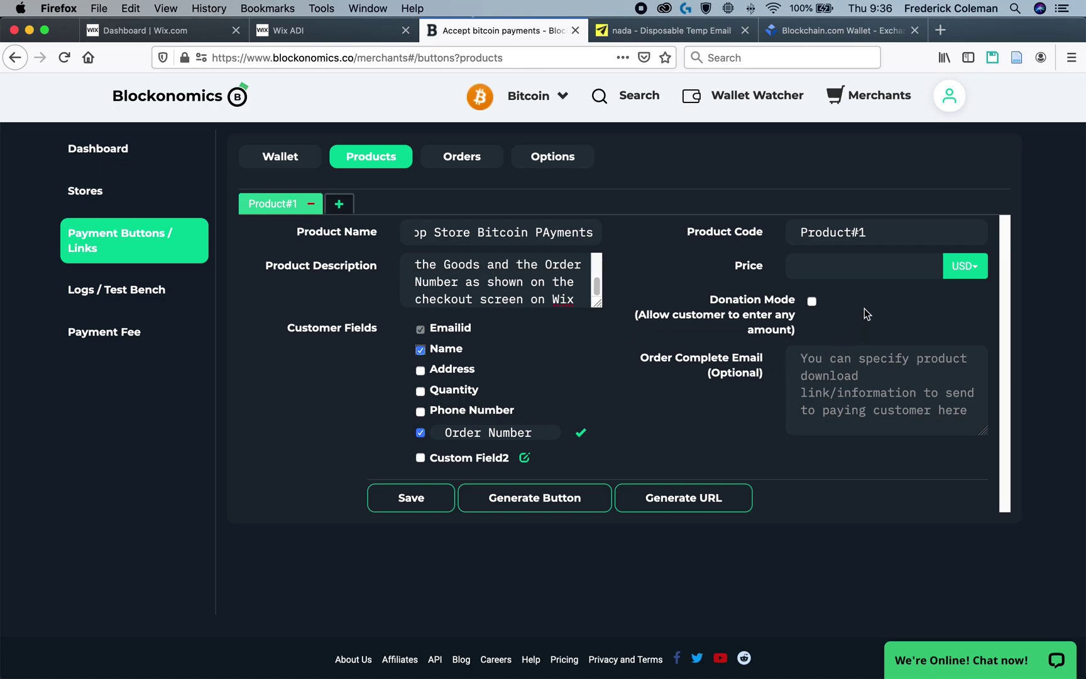
pyautogui.click(890, 227)
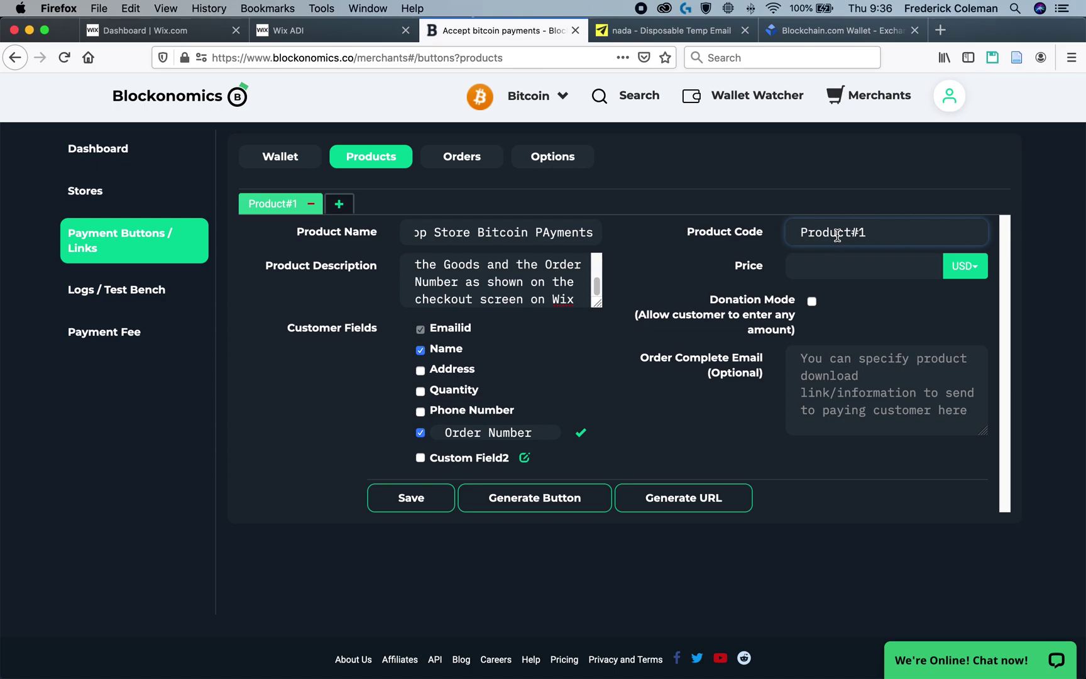
# Set Product#1's price to 10 in CAD.
pyautogui.click(846, 266)
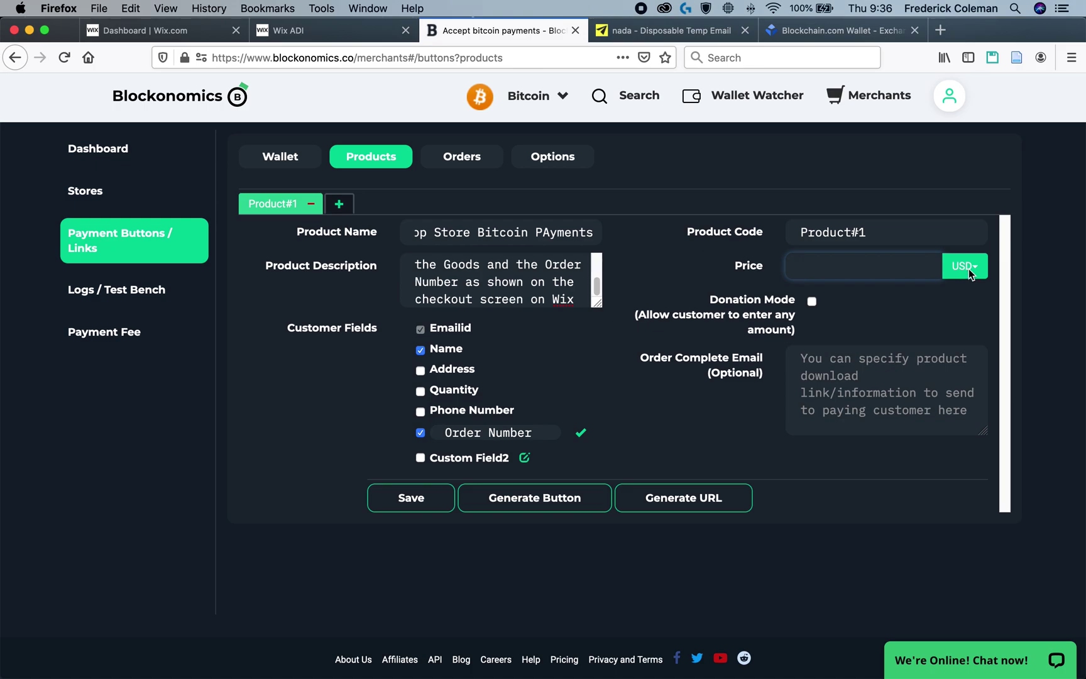
pyautogui.write('10')
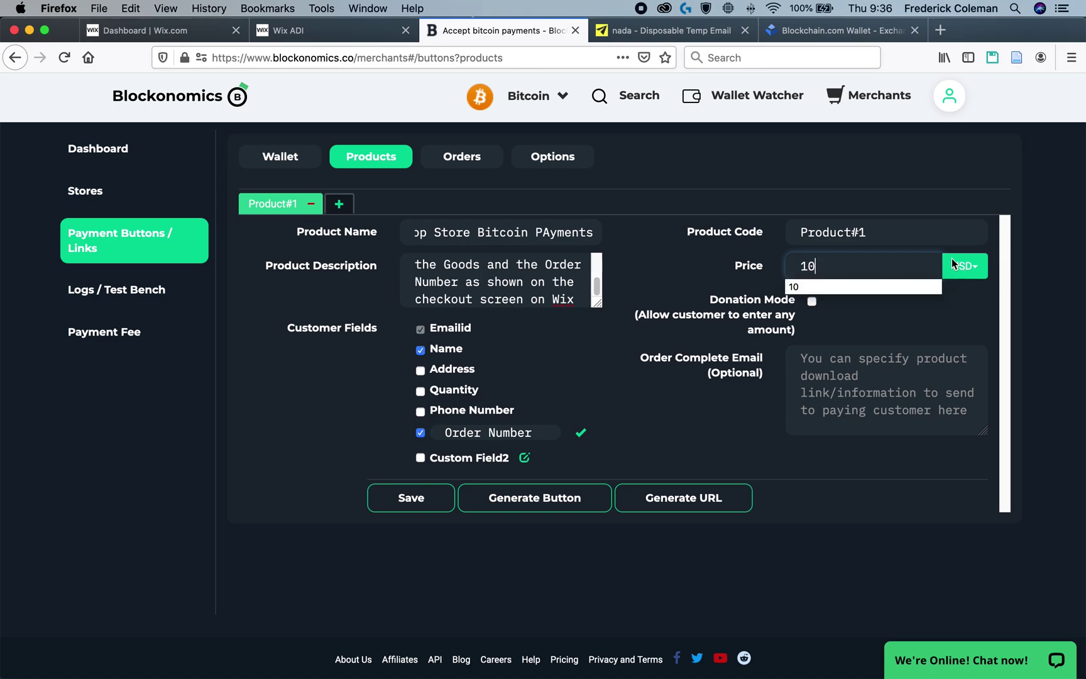
pyautogui.click(952, 263)
pyautogui.scroll(-5, 946, 332)
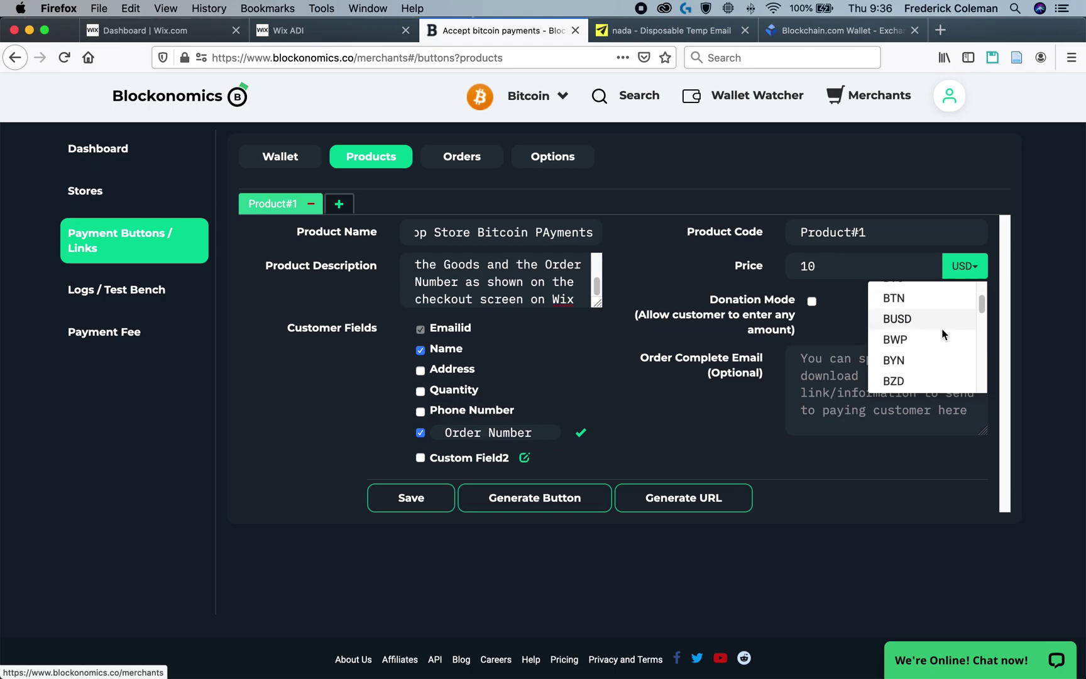
pyautogui.scroll(-15, 941, 328)
pyautogui.scroll(10, 942, 340)
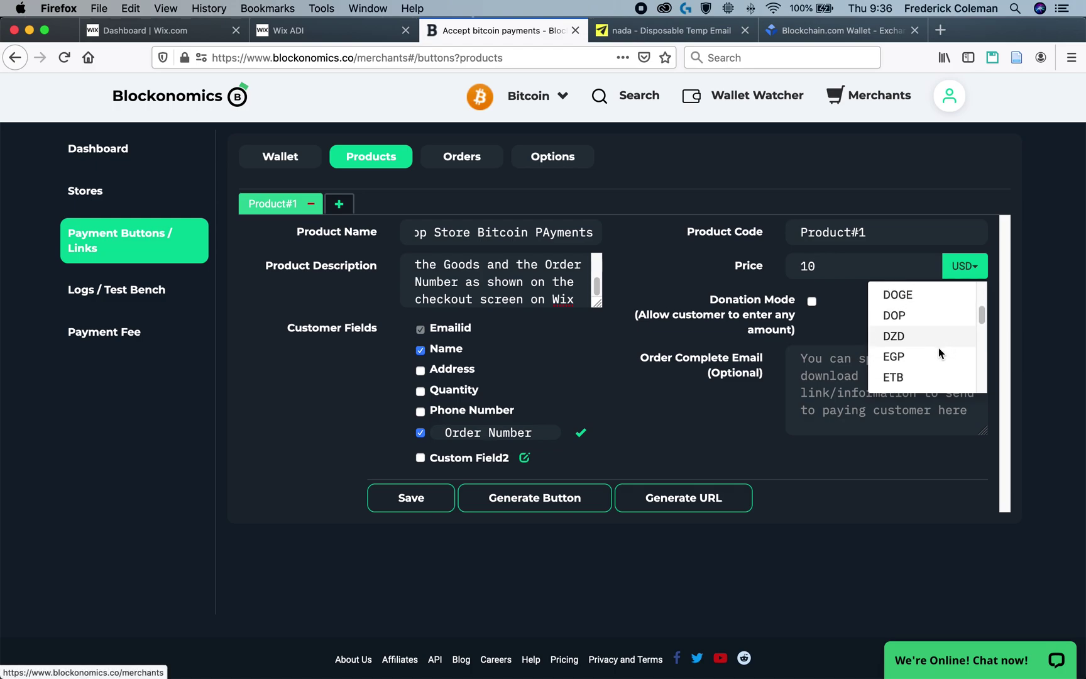
pyautogui.scroll(5, 937, 349)
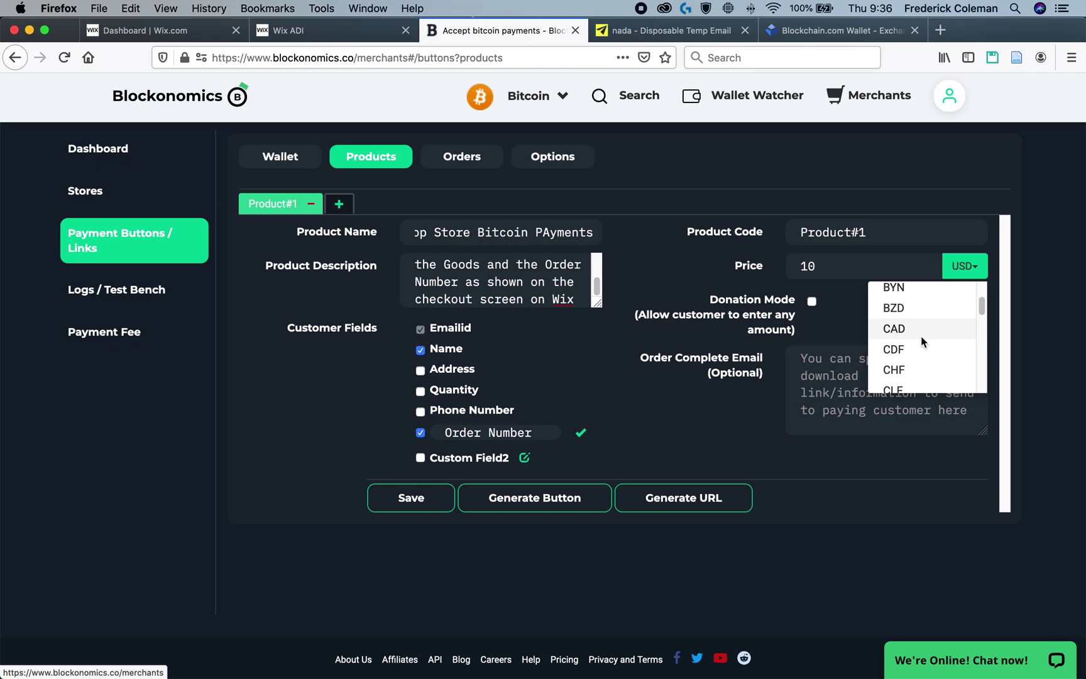
pyautogui.click(920, 338)
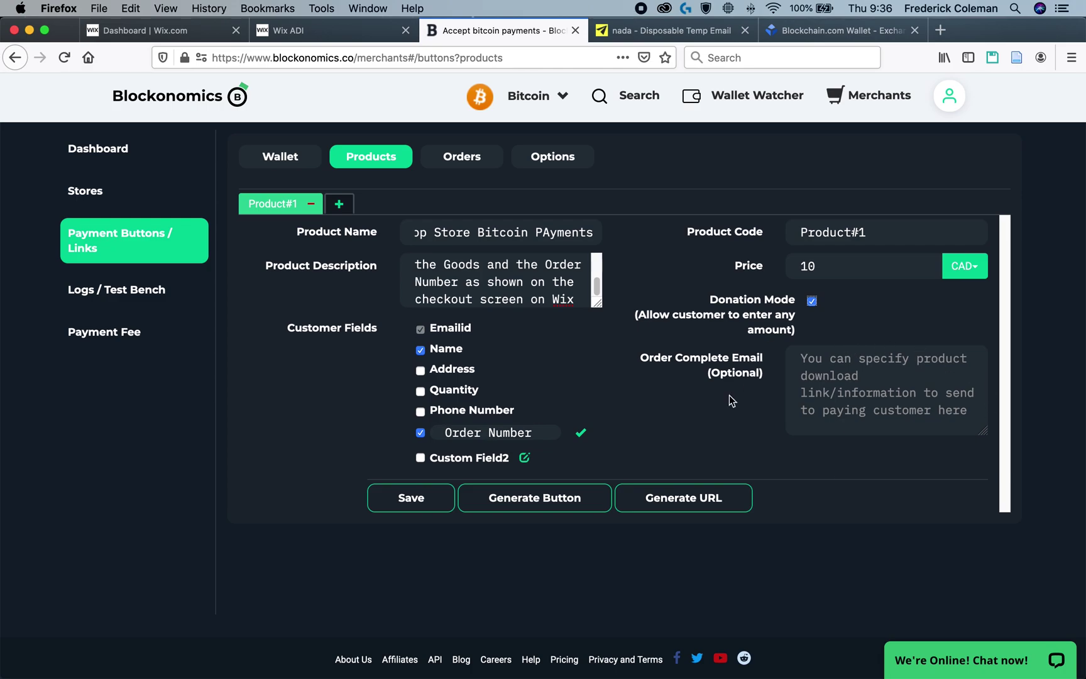
# Save Product#1, generate its Blockonomics pay URL and copy it, then return to the Wix dashboard.
pyautogui.click(408, 500)
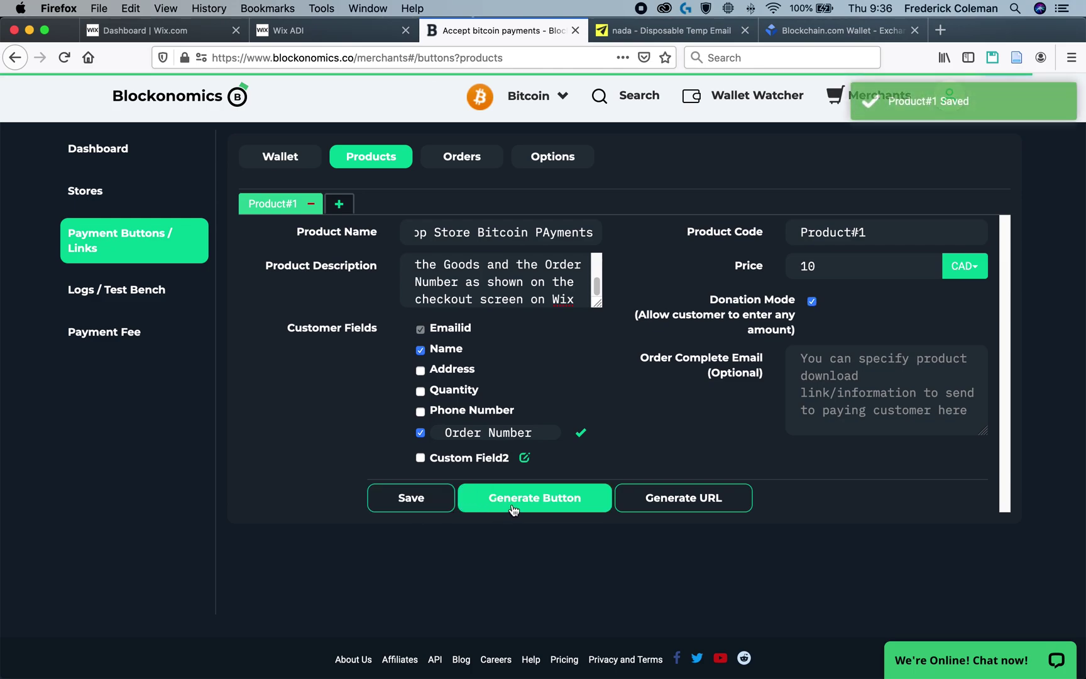
pyautogui.click(712, 500)
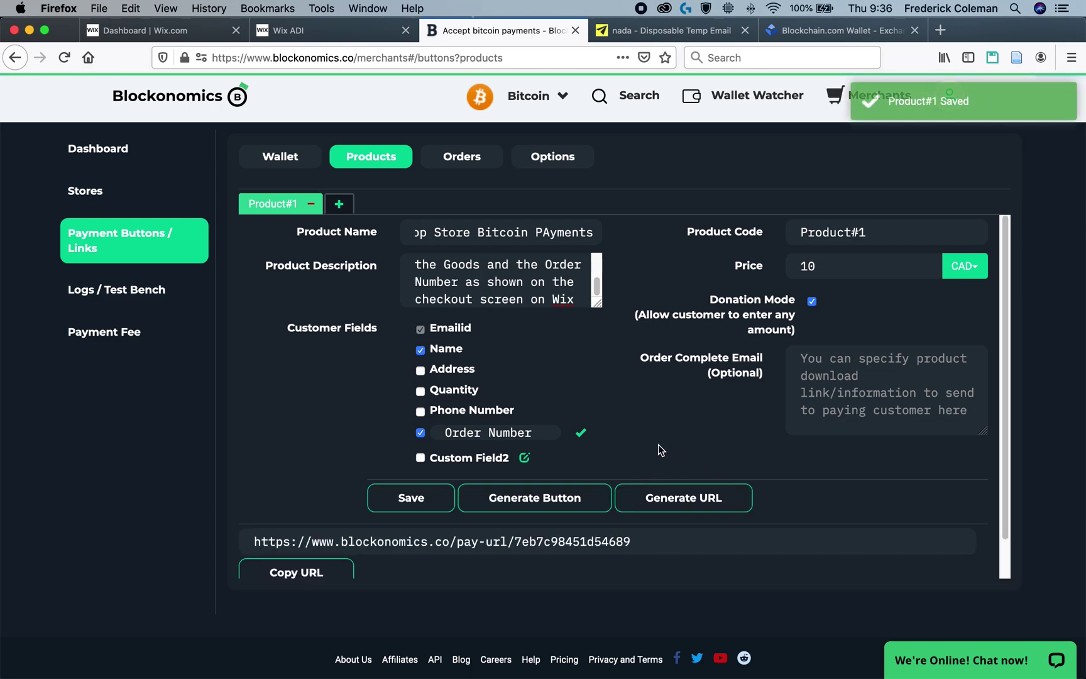
pyautogui.moveTo(699, 500); pyautogui.dragTo(220, 501)
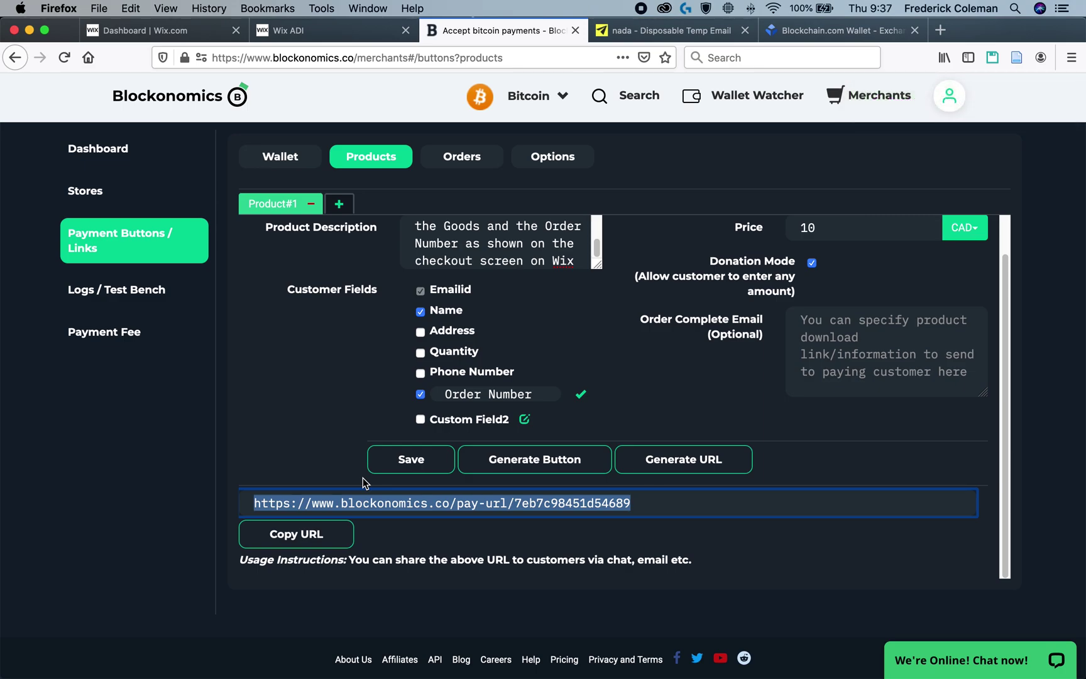
pyautogui.click(160, 30)
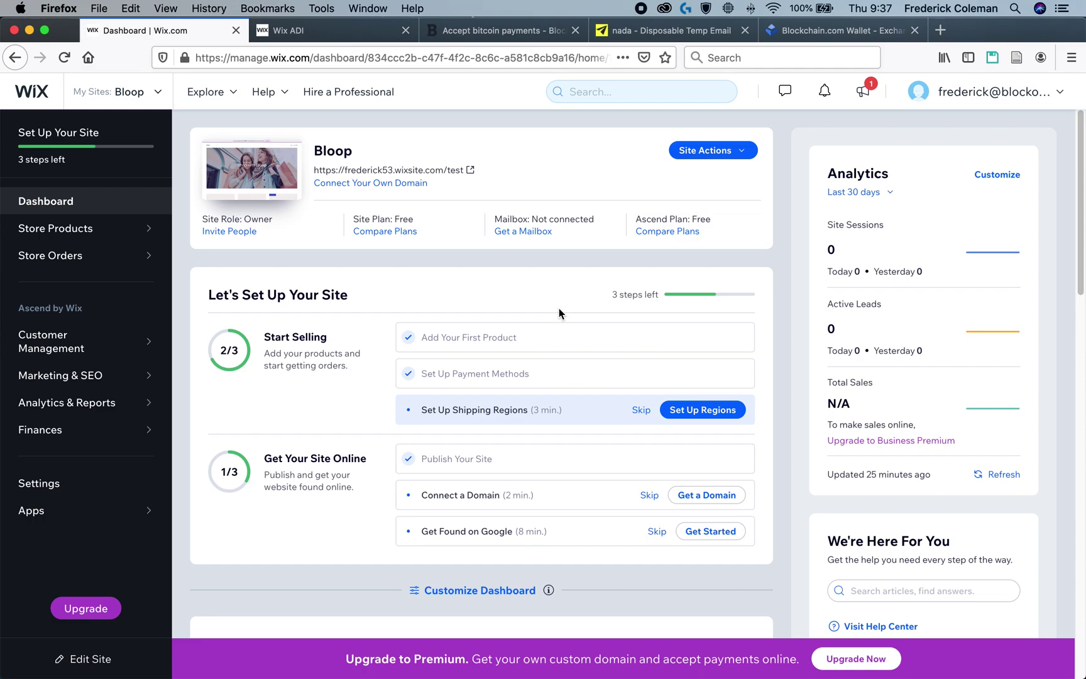
# Open Wix Accept Payments settings and keep 'Manual Payment' as the payment method title.
pyautogui.click(96, 486)
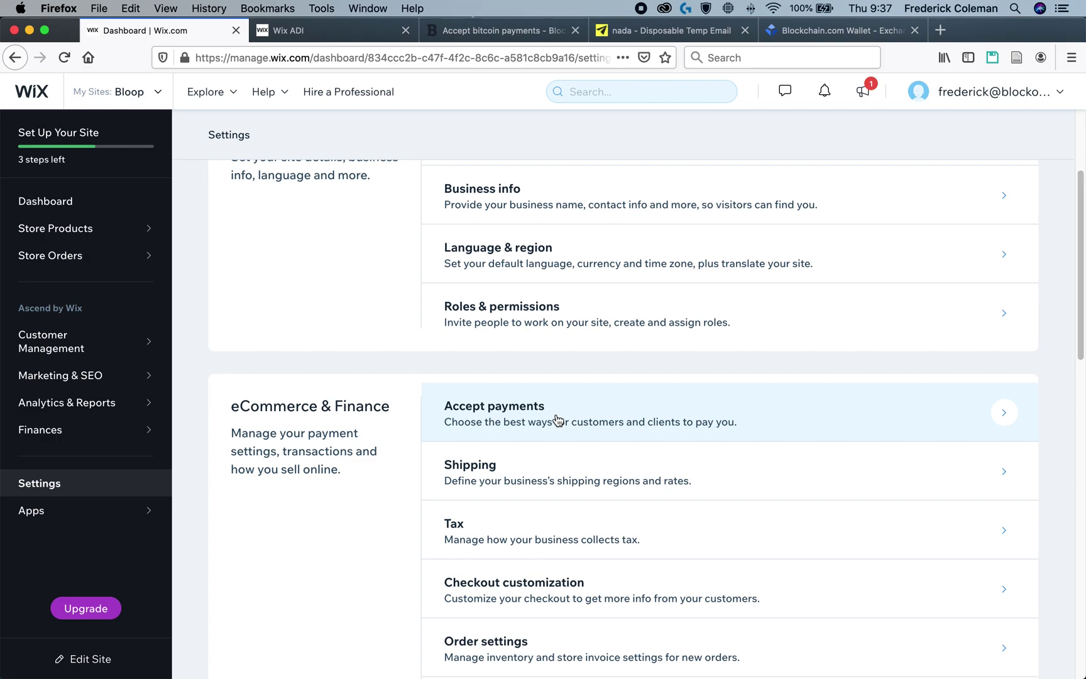
pyautogui.click(557, 419)
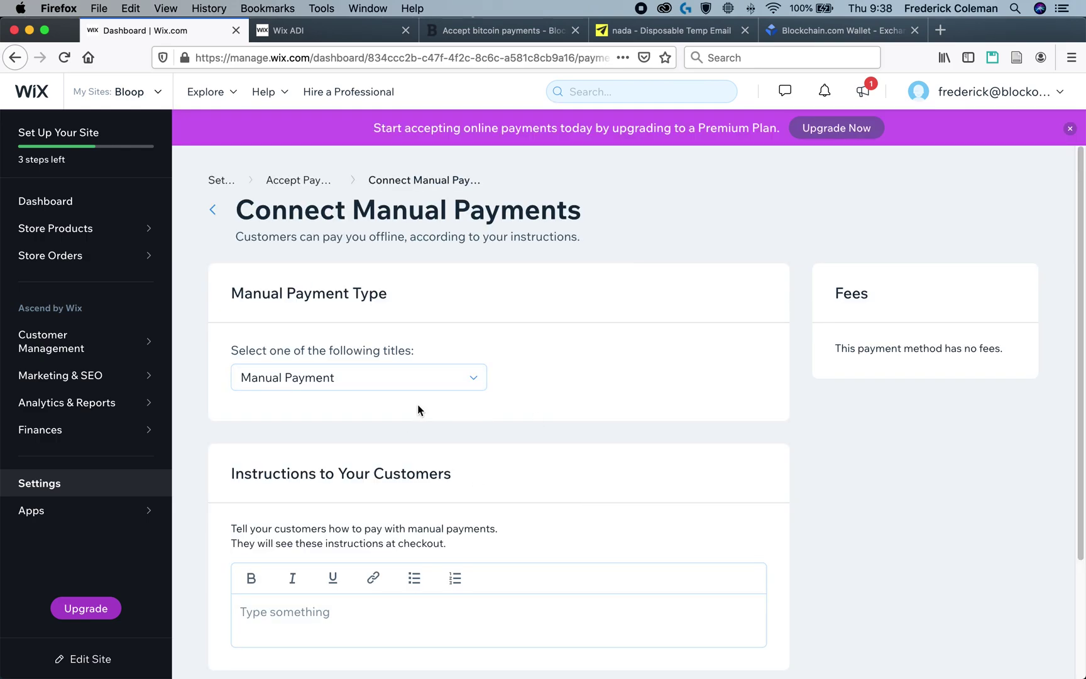
pyautogui.click(423, 382)
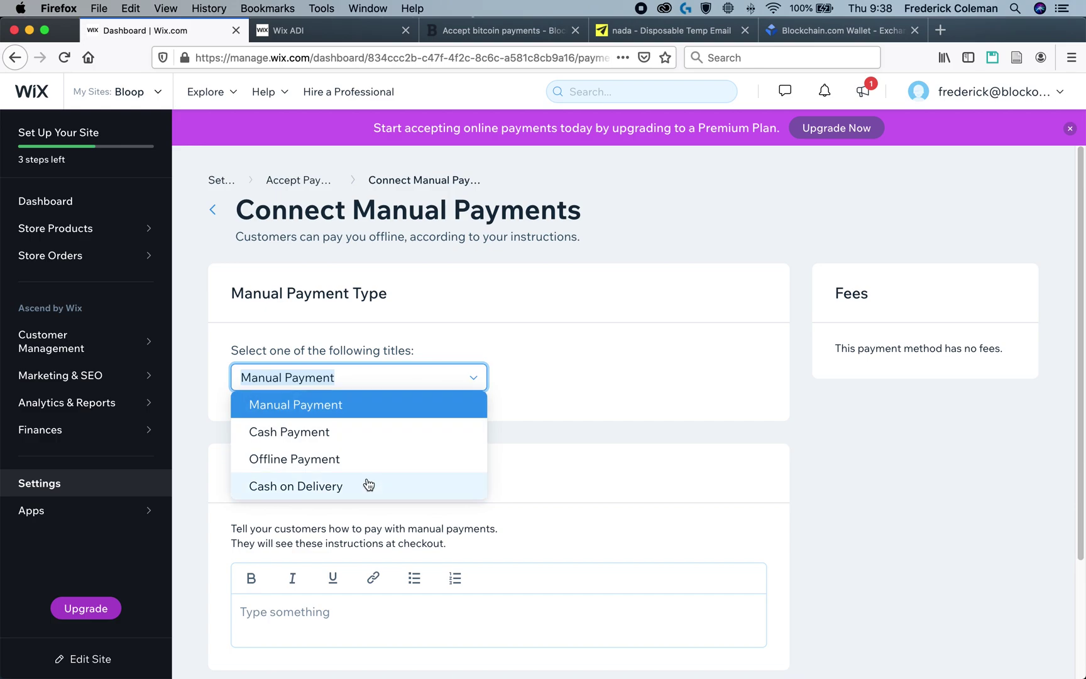
pyautogui.click(342, 409)
pyautogui.scroll(-3, 427, 441)
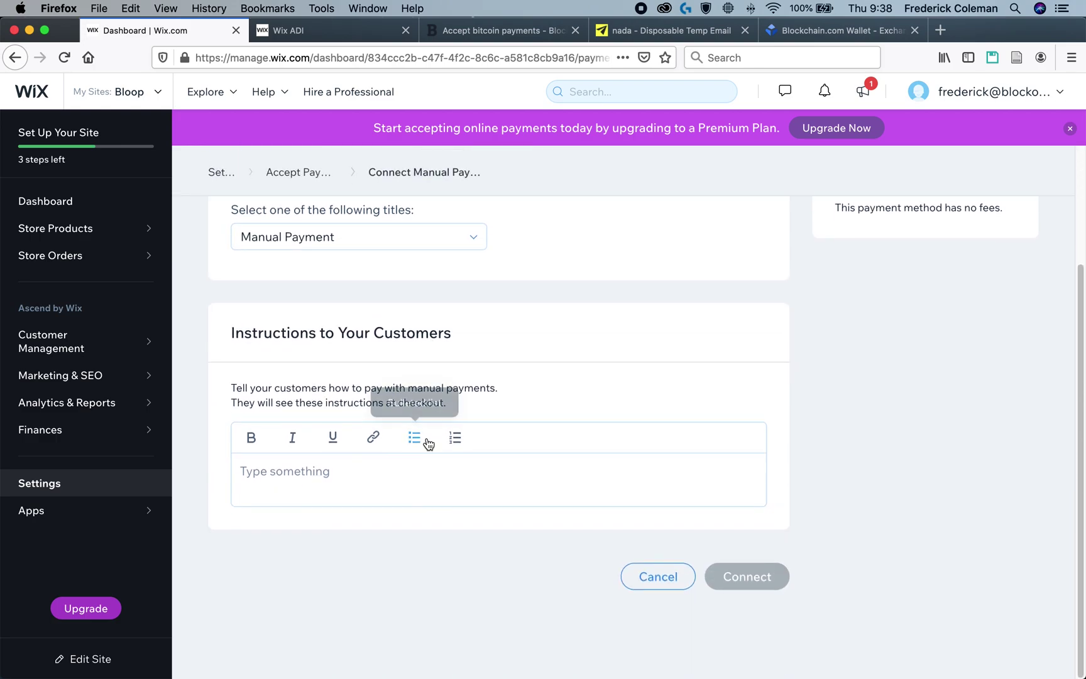
# Paste the Bitcoin payment instructions with the Blockonomics pay link and connect the manual payment.
pyautogui.click(374, 482)
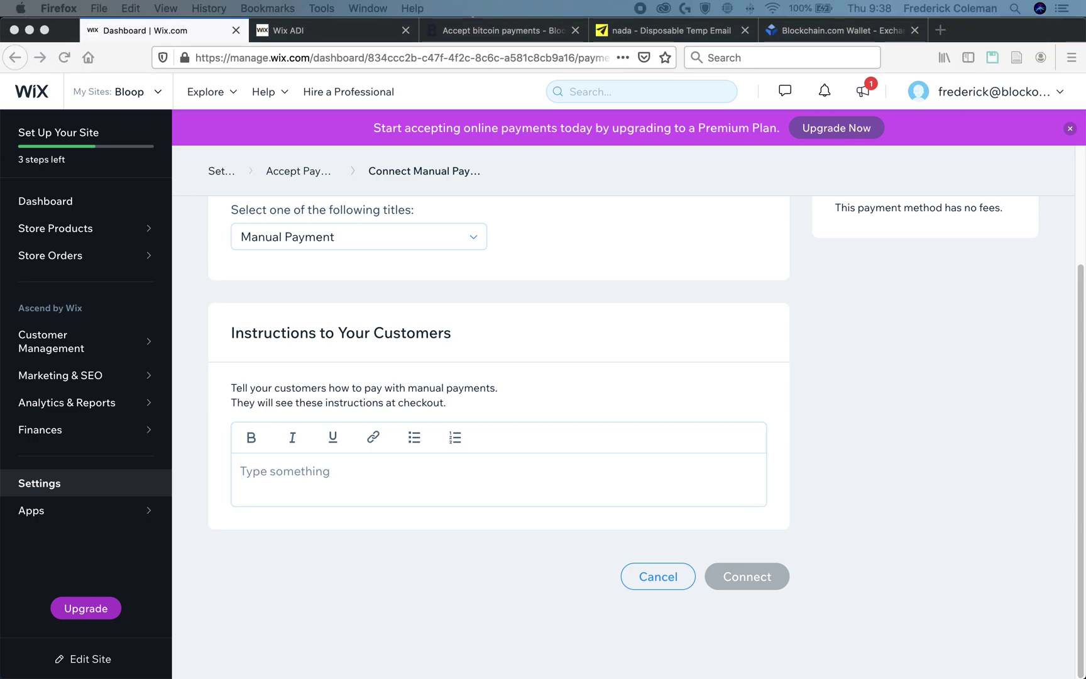
pyautogui.click(403, 494)
pyautogui.write('Hi! Thanks for wanting to pay in Bitcoin! Follow the link: https://www.blockonomics.co/pay-url/7eb7c98451d54689 Then just enter in the price from the checkout page and the order number listed. Follow the rest of the instructions to pay in Bitcoin!')
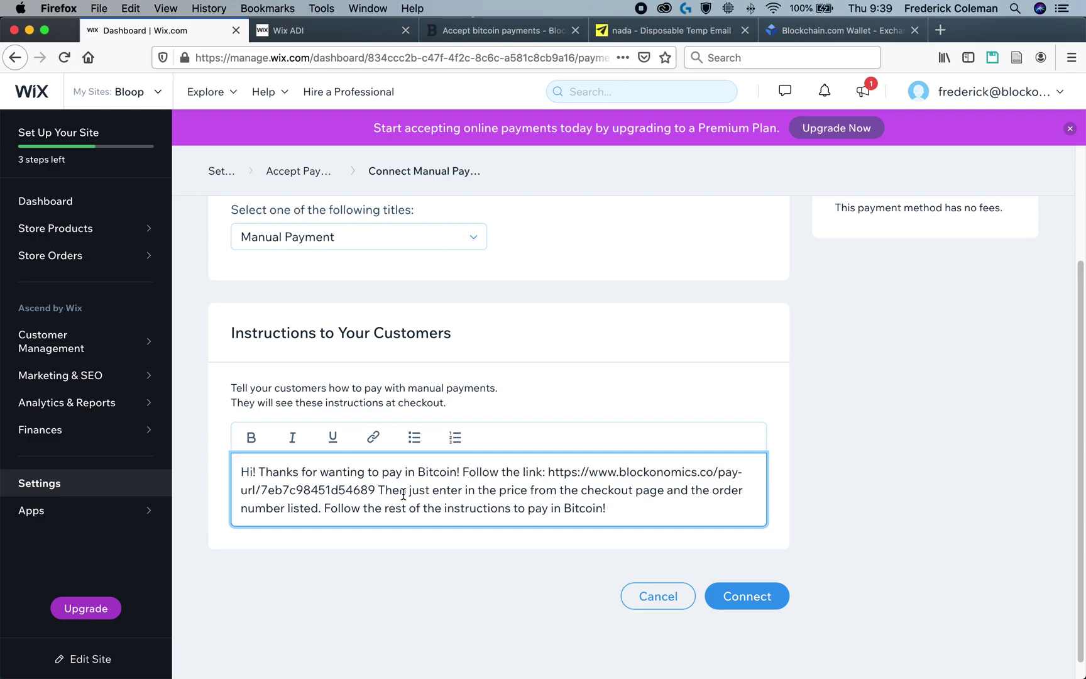
pyautogui.moveTo(548, 472); pyautogui.dragTo(374, 490)
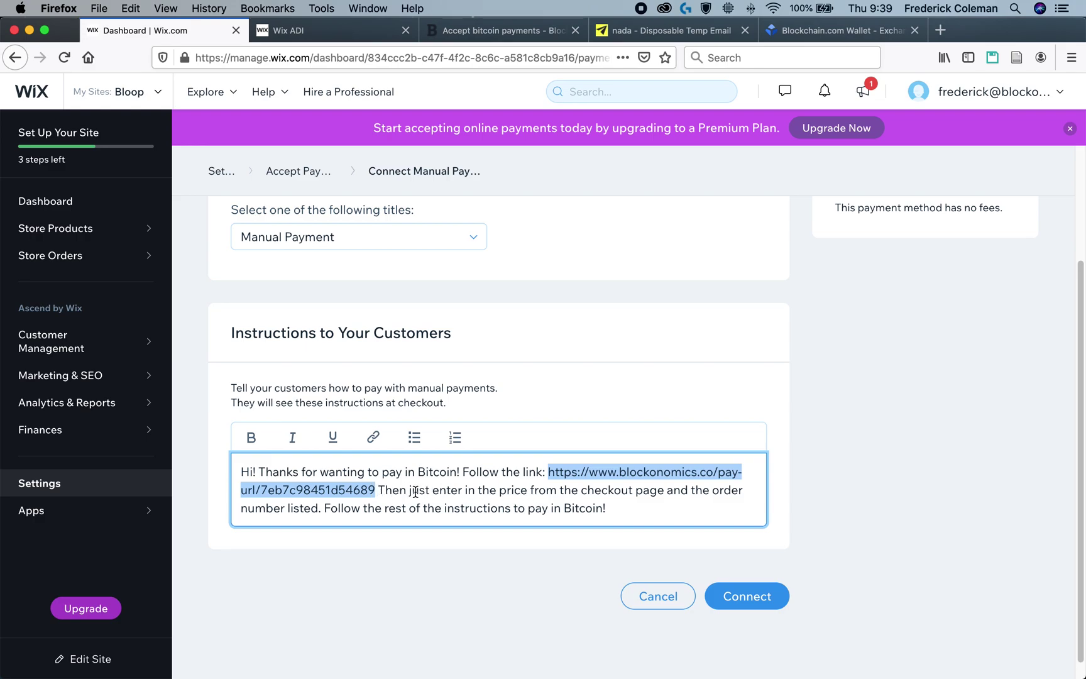
pyautogui.moveTo(433, 490); pyautogui.dragTo(325, 509)
pyautogui.click(721, 490)
pyautogui.click(629, 507)
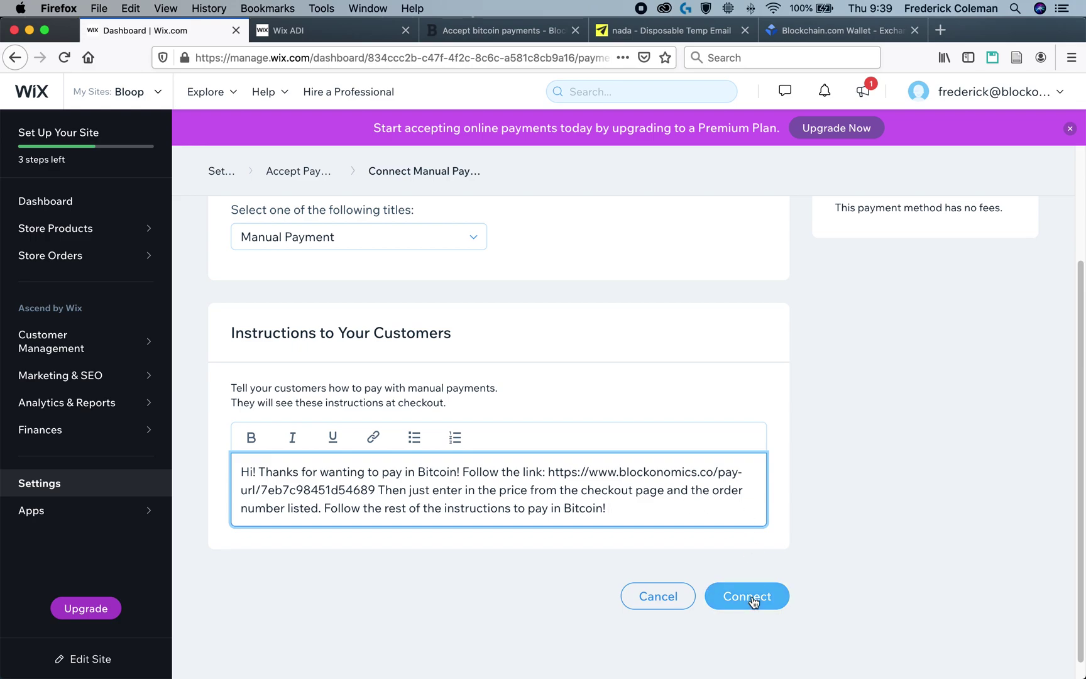
pyautogui.click(719, 595)
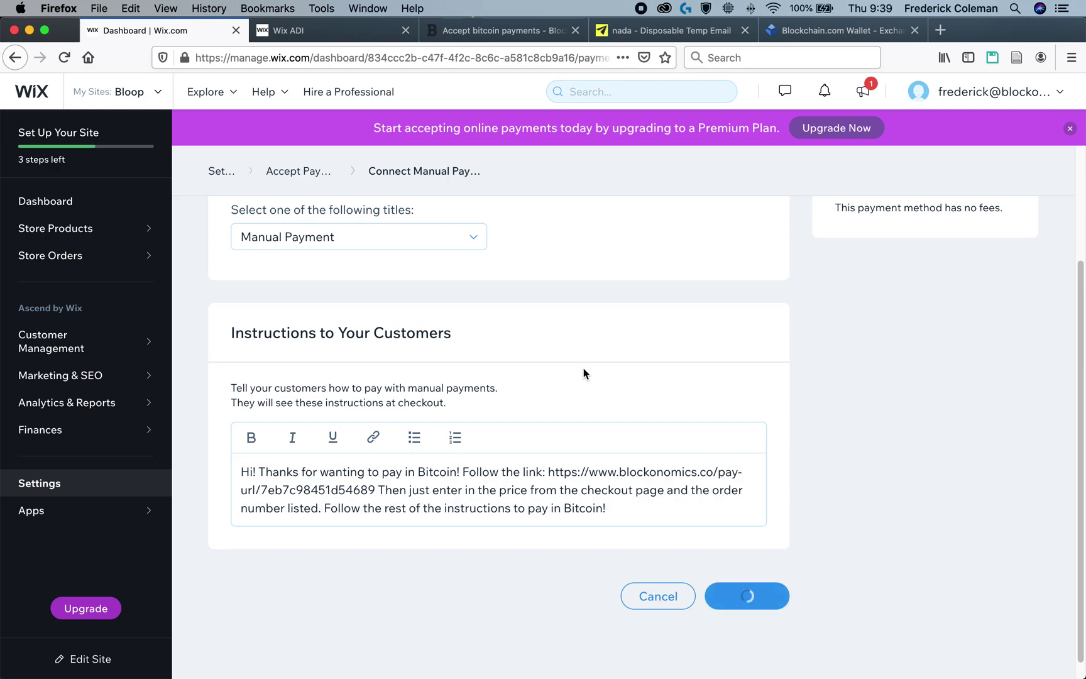
pyautogui.scroll(3, 591, 336)
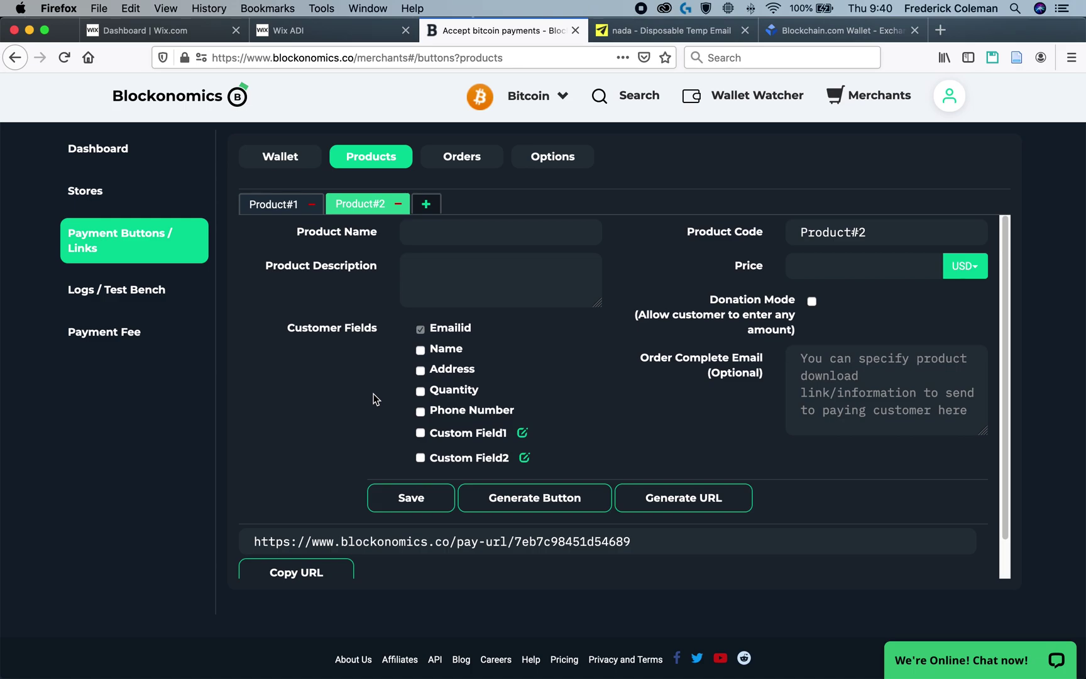
# Place the cursor in the blank Product Name field of Product#2.
pyautogui.click(470, 240)
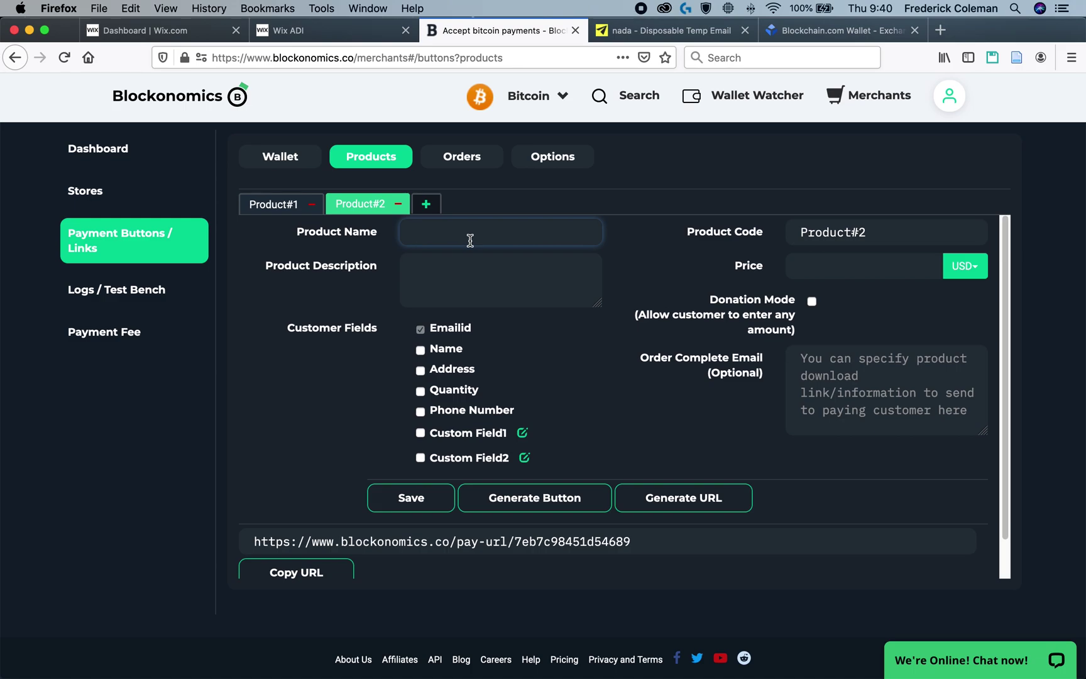
# Name the product Shoes, describe it 'Thanks for paying in Bitcoin! Put in the quantity below:', and collect name and quantity.
pyautogui.write('Shoes')
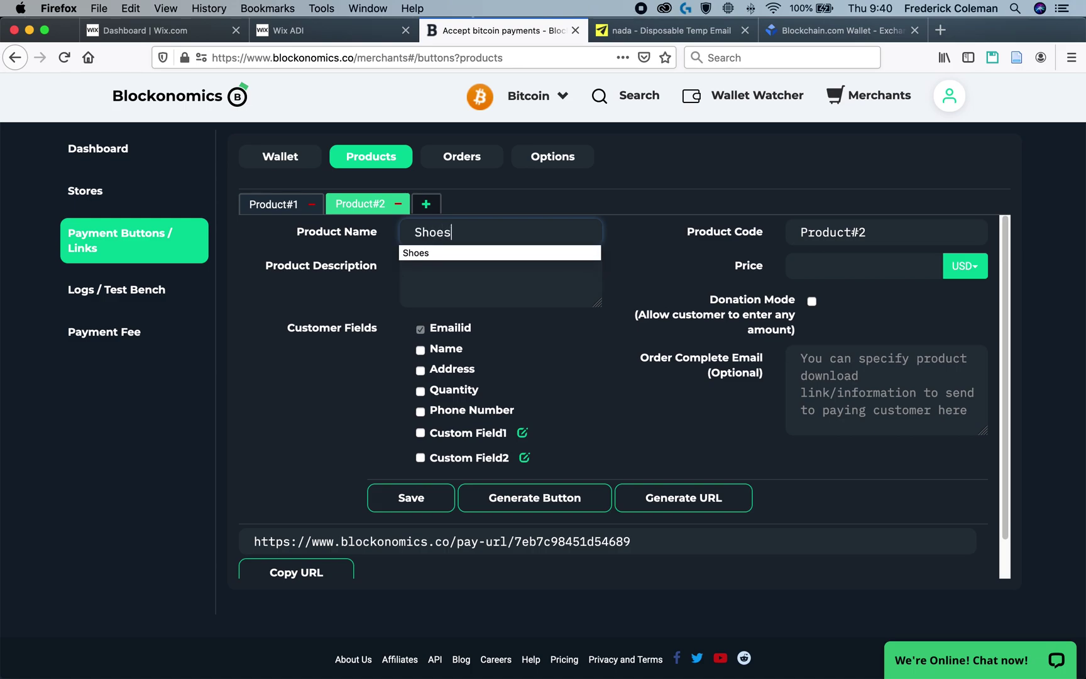
pyautogui.click(466, 288)
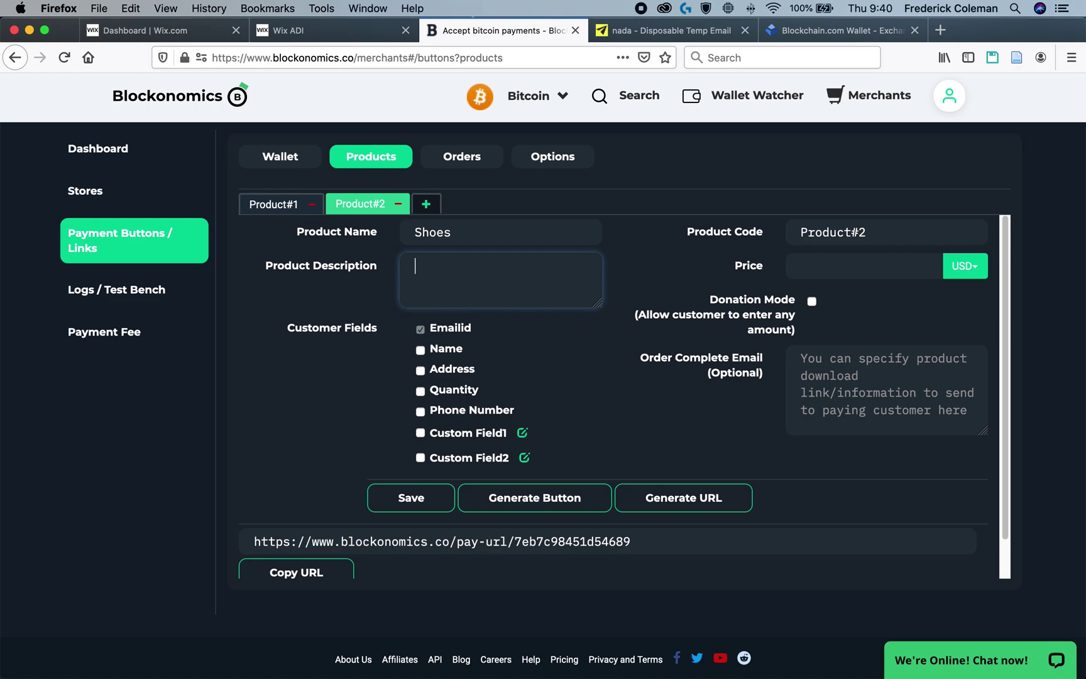
pyautogui.click(458, 269)
pyautogui.write('Thanks for paying in Bitcoin! Put in the quantity below:')
pyautogui.click(420, 350)
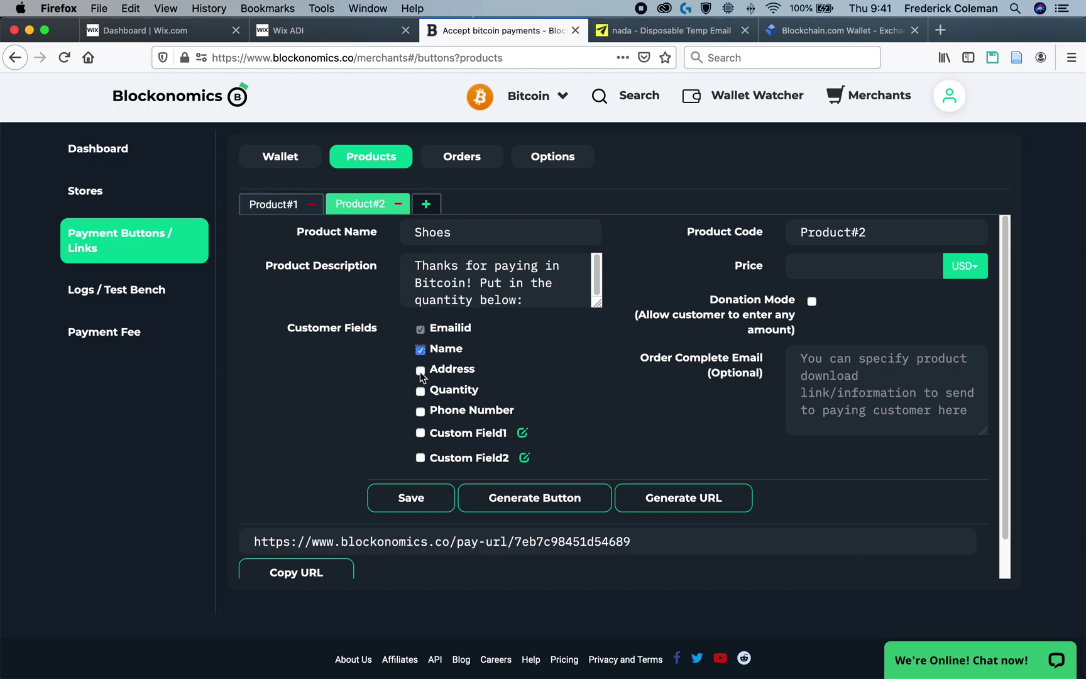
pyautogui.click(420, 392)
# Change the product code to Shoes#1 and set the price to 19 CAD.
pyautogui.click(902, 226)
pyautogui.moveTo(882, 231); pyautogui.dragTo(719, 236)
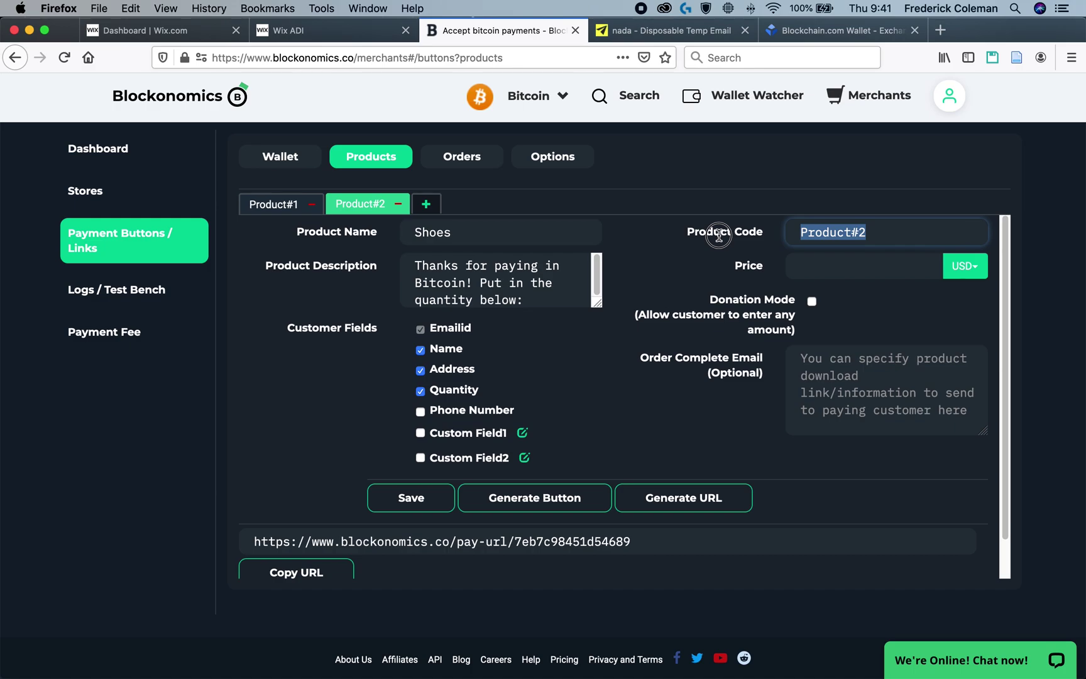
pyautogui.write('Shoe')
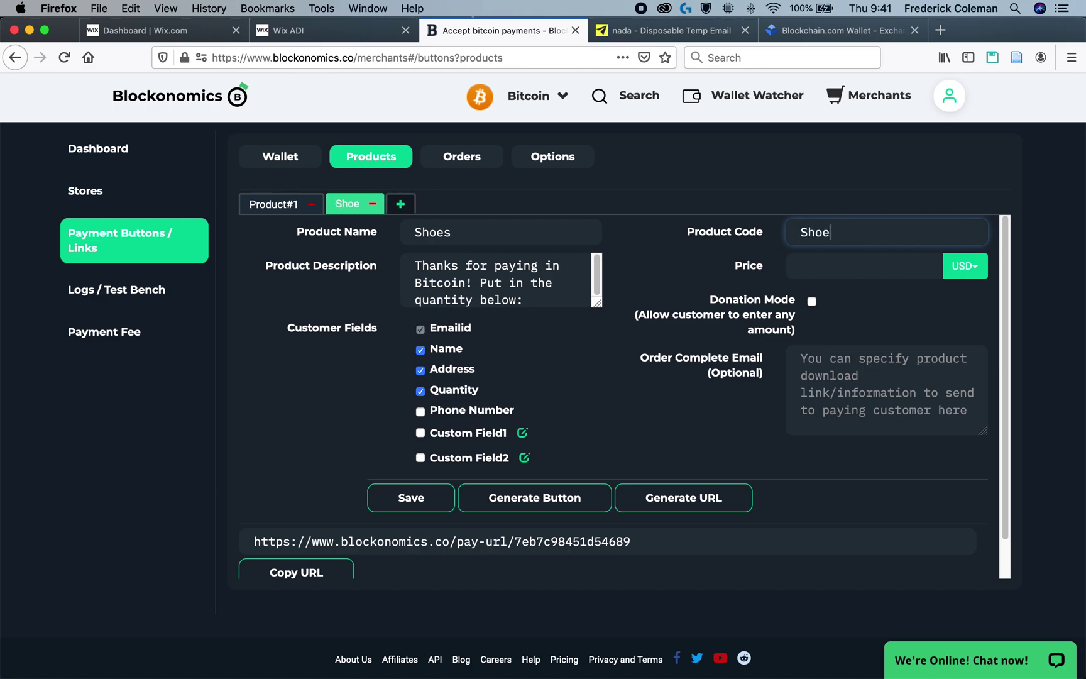
pyautogui.write('s#1')
pyautogui.click(892, 277)
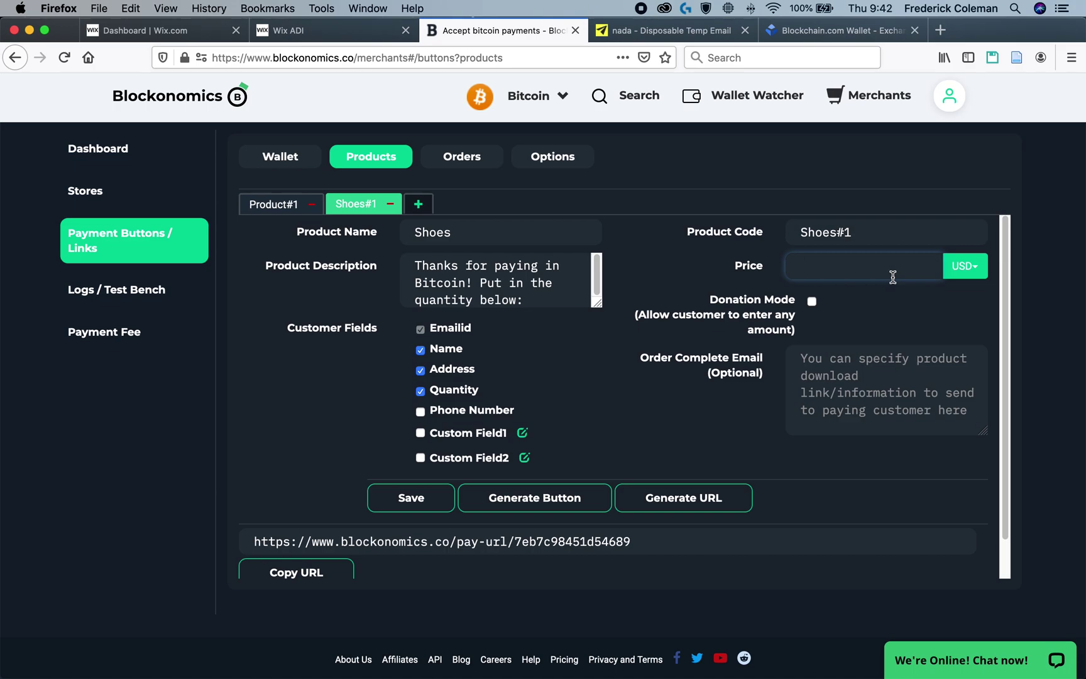
pyautogui.write('19')
pyautogui.click(965, 265)
pyautogui.scroll(-5, 935, 327)
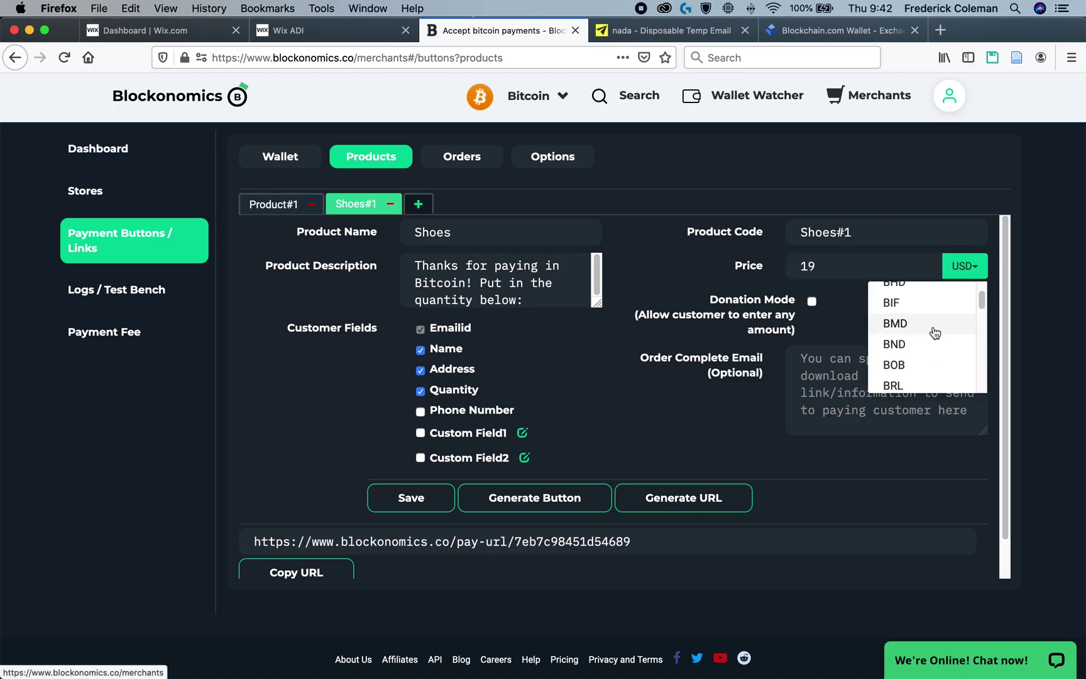
pyautogui.scroll(-5, 918, 342)
pyautogui.scroll(2, 918, 346)
pyautogui.click(917, 345)
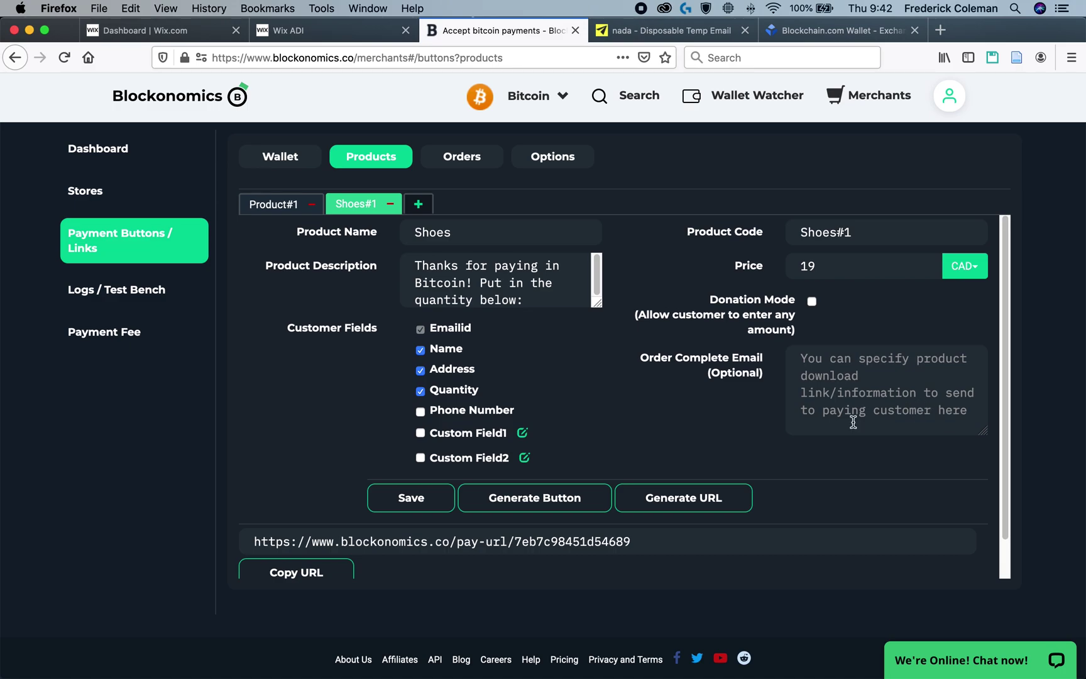
# Save the Shoes product, generate its pay link and copy it, then return to Wix.
pyautogui.click(430, 504)
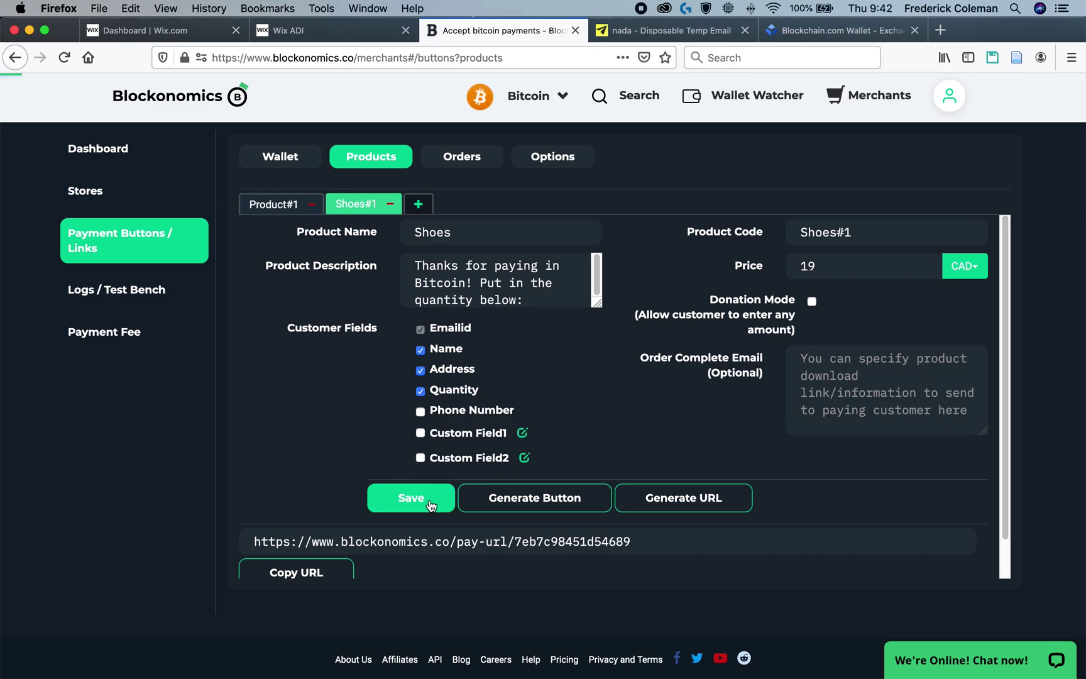
pyautogui.click(696, 500)
pyautogui.click(678, 534)
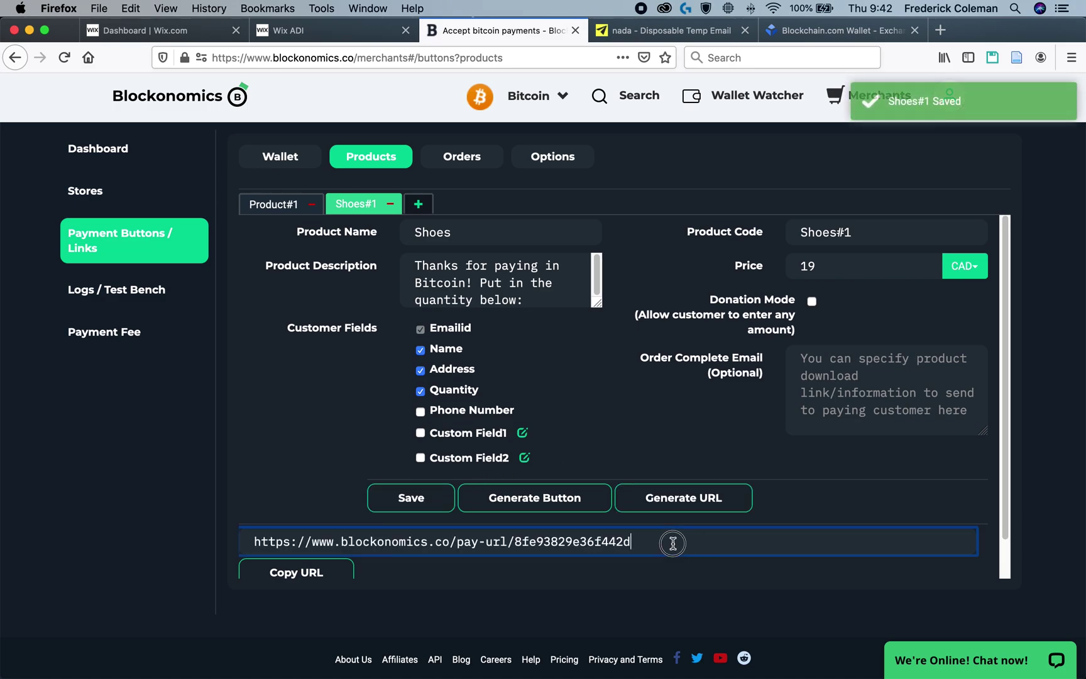
pyautogui.press('super+a')
pyautogui.press('super+c')
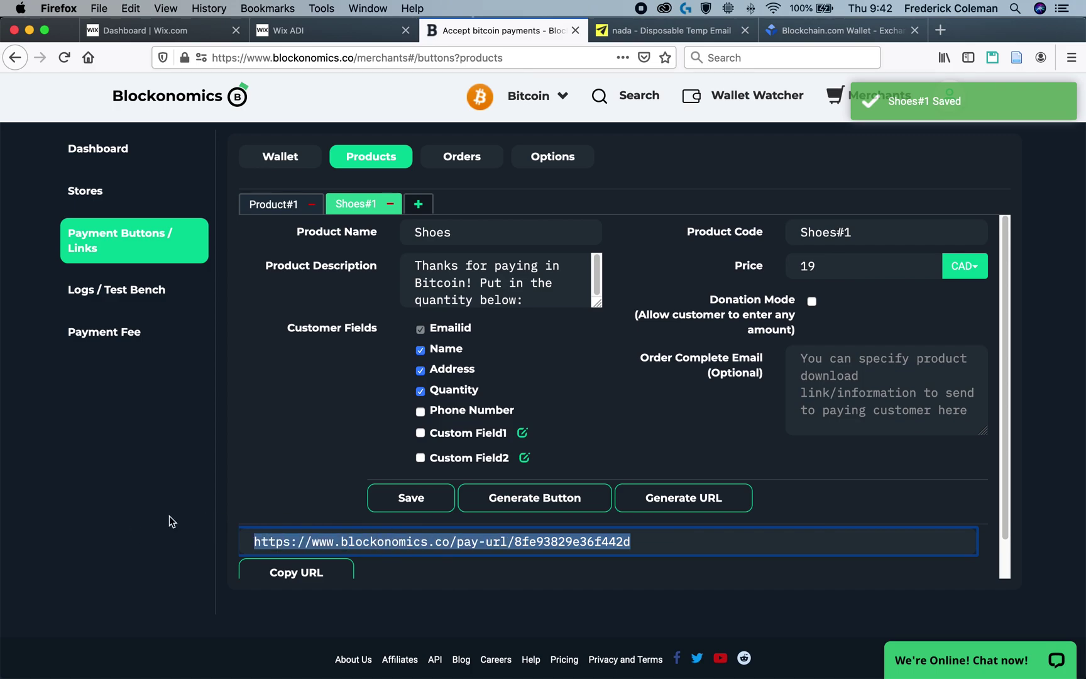
pyautogui.click(215, 37)
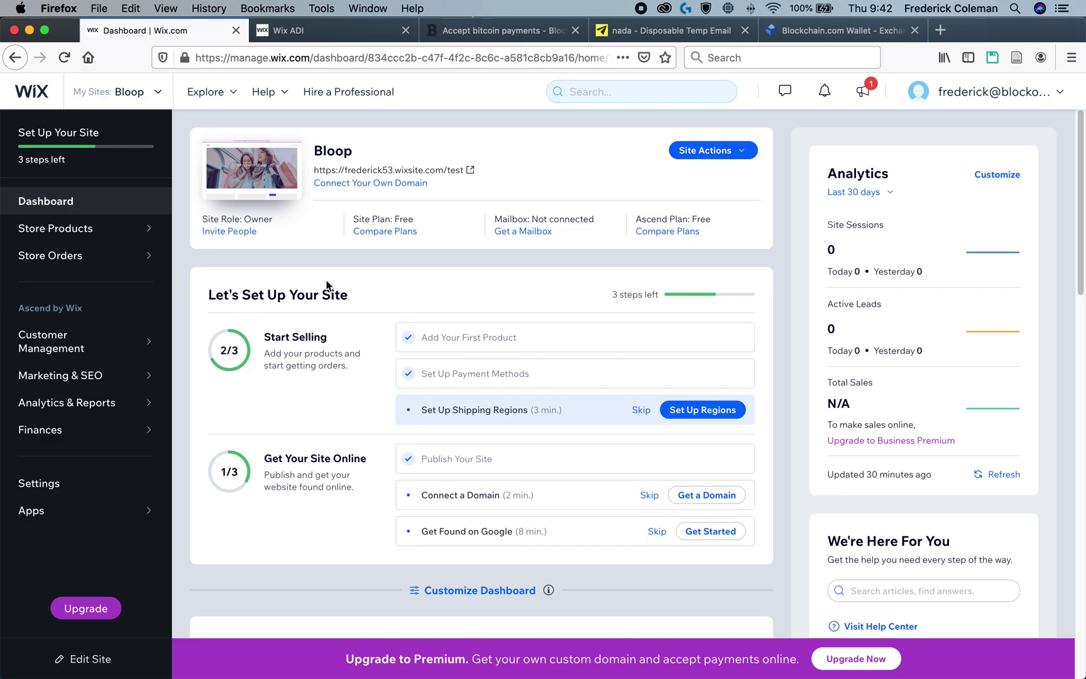
# Open the 'I'm a product' shoe item from the Wix store product list for editing.
pyautogui.moveTo(59, 233)
pyautogui.click(213, 198)
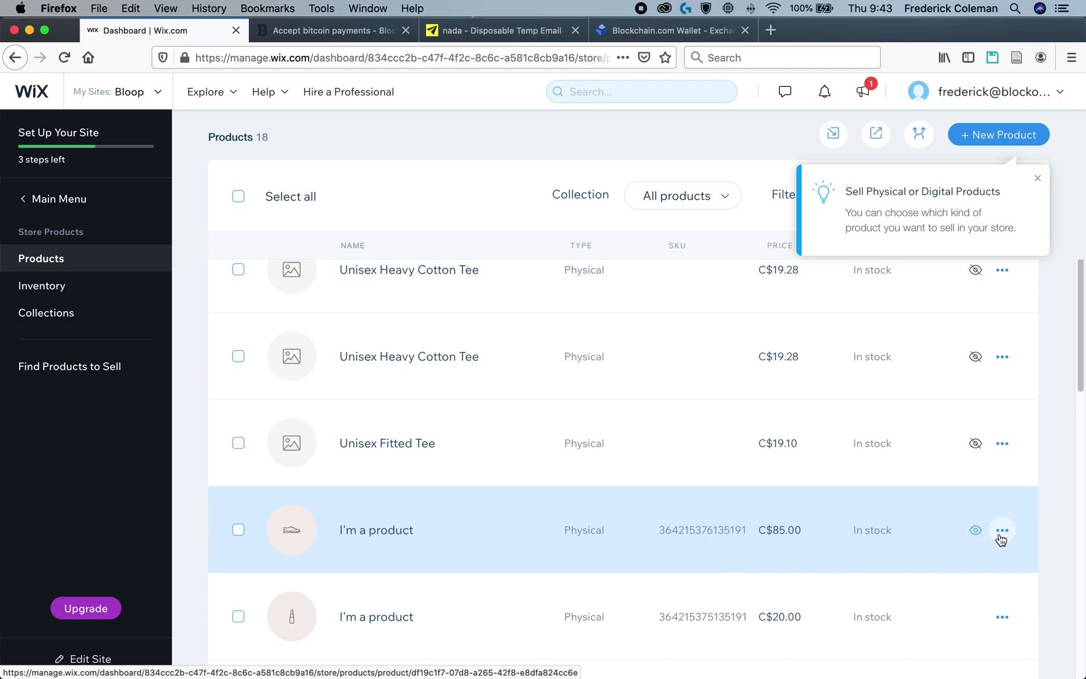
pyautogui.click(1001, 537)
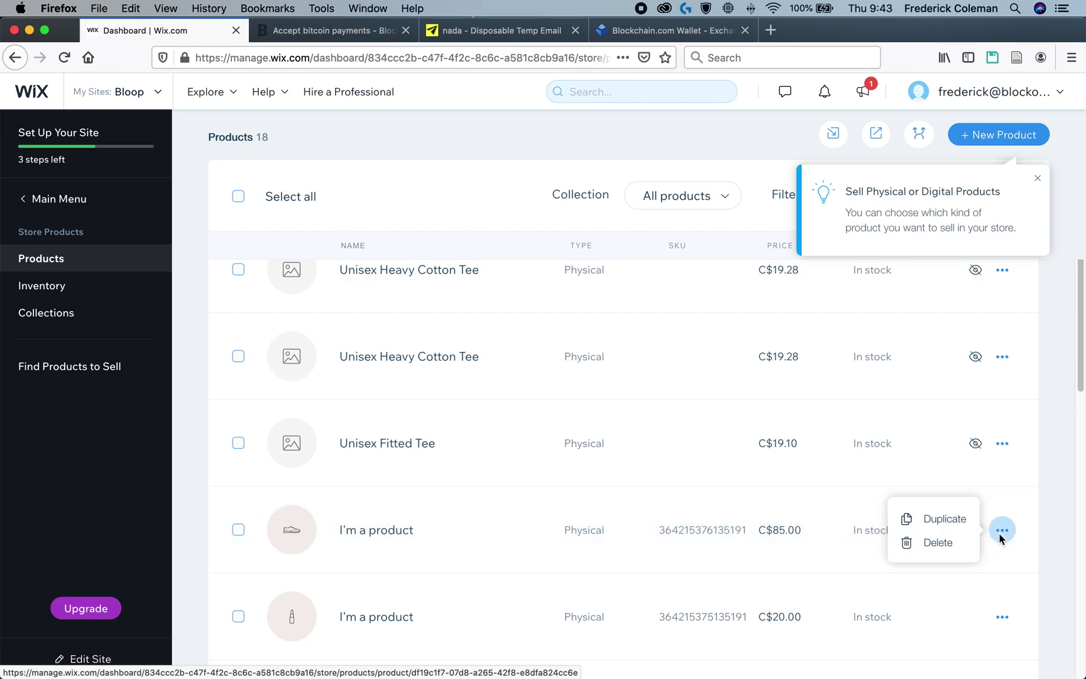
pyautogui.click(361, 538)
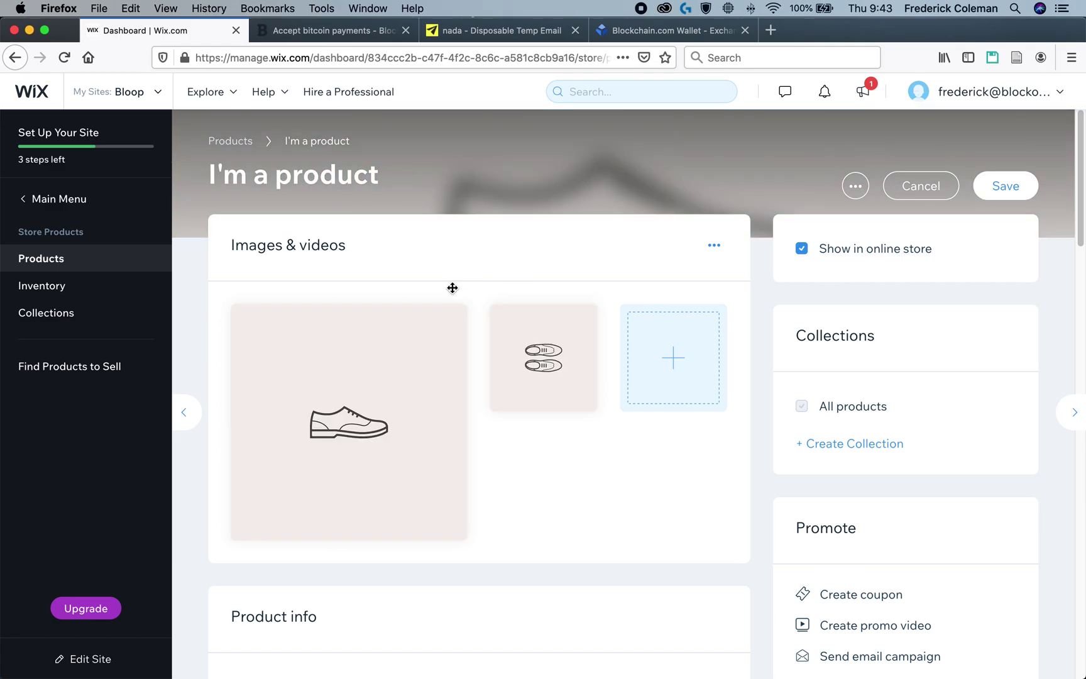
# Append a 'Pay with Bitcoin:' line with the Shoes pay link to the description and save.
pyautogui.scroll(-10, 669, 369)
pyautogui.click(670, 369)
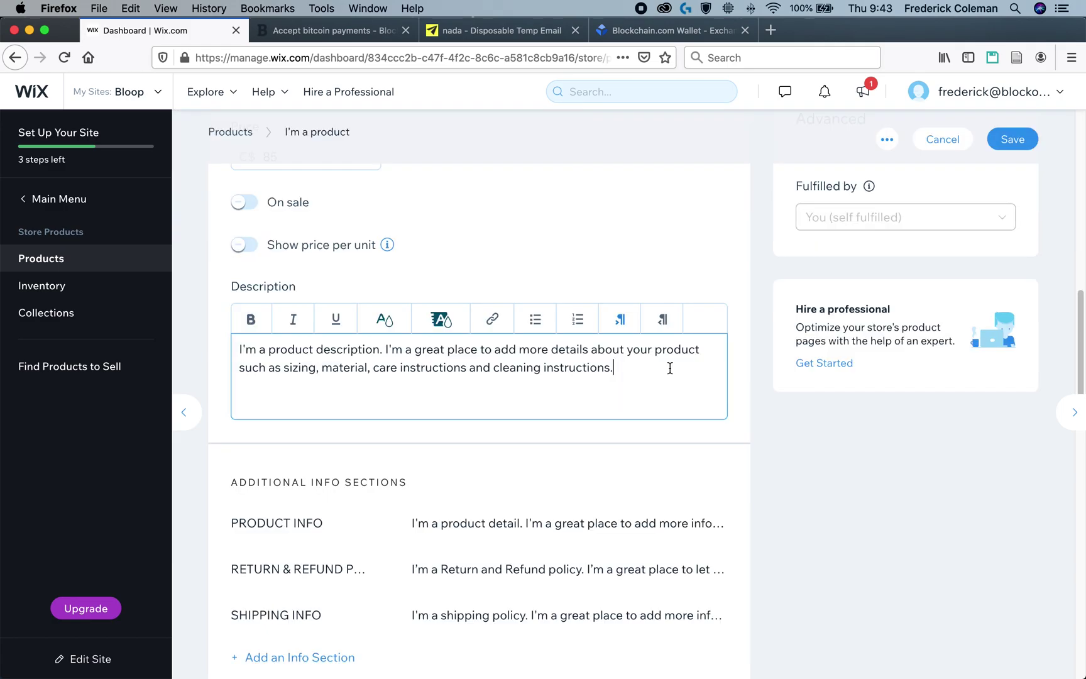
pyautogui.press('Return')
pyautogui.press('Return')
pyautogui.press('super+v')
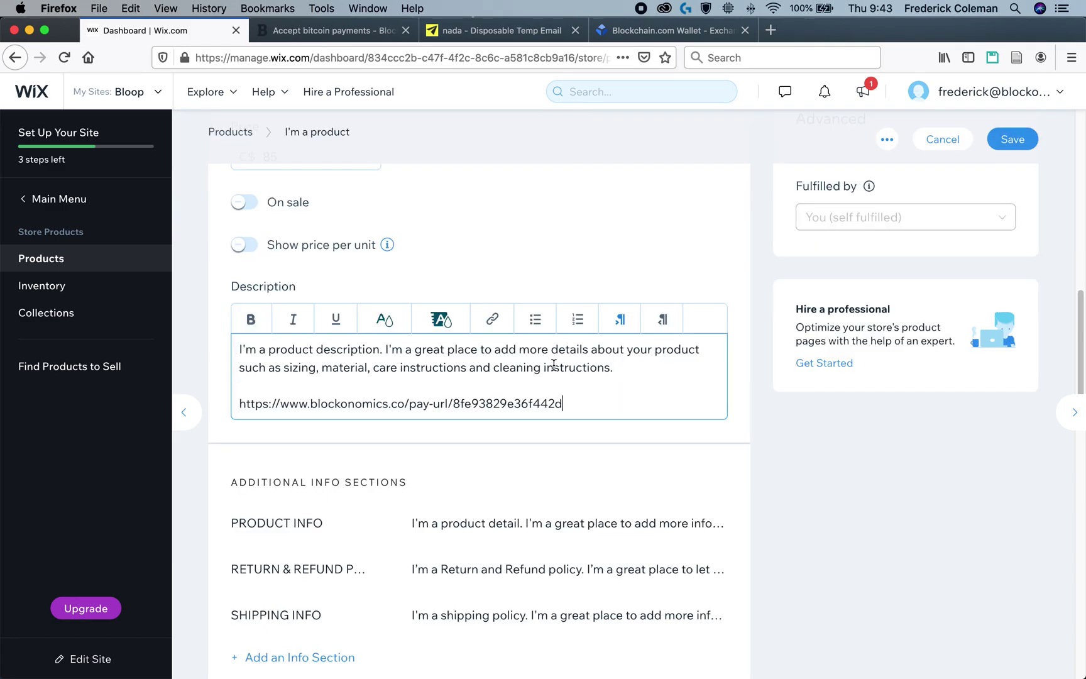
pyautogui.click(238, 403)
pyautogui.write('Pay')
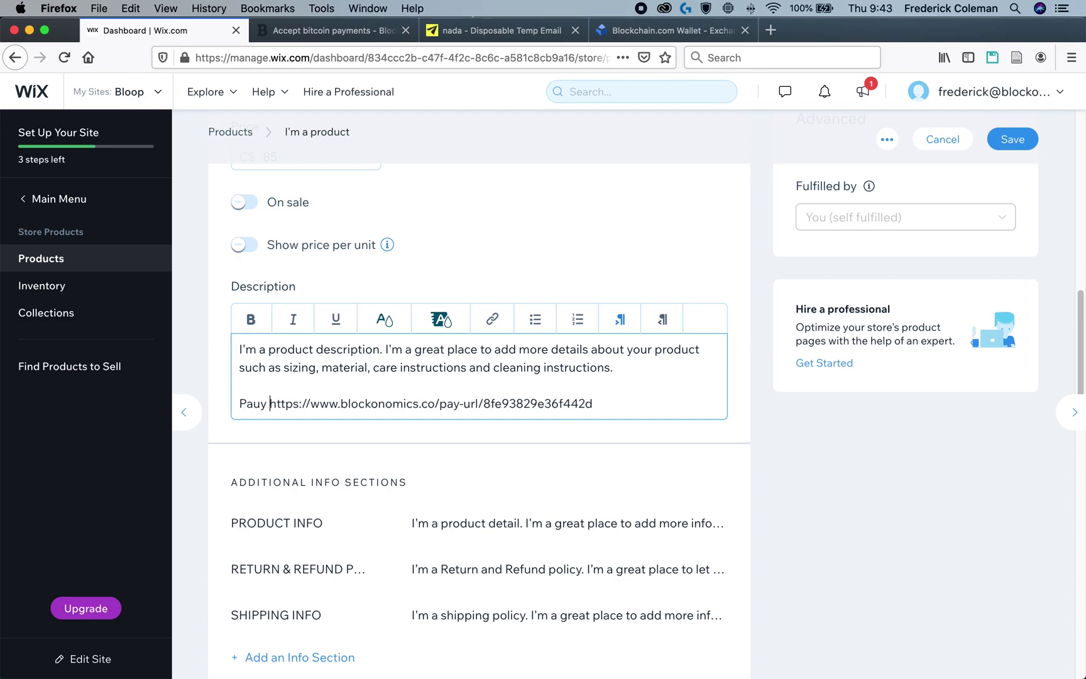
pyautogui.write(' with Bitcoin:')
pyautogui.click(1012, 139)
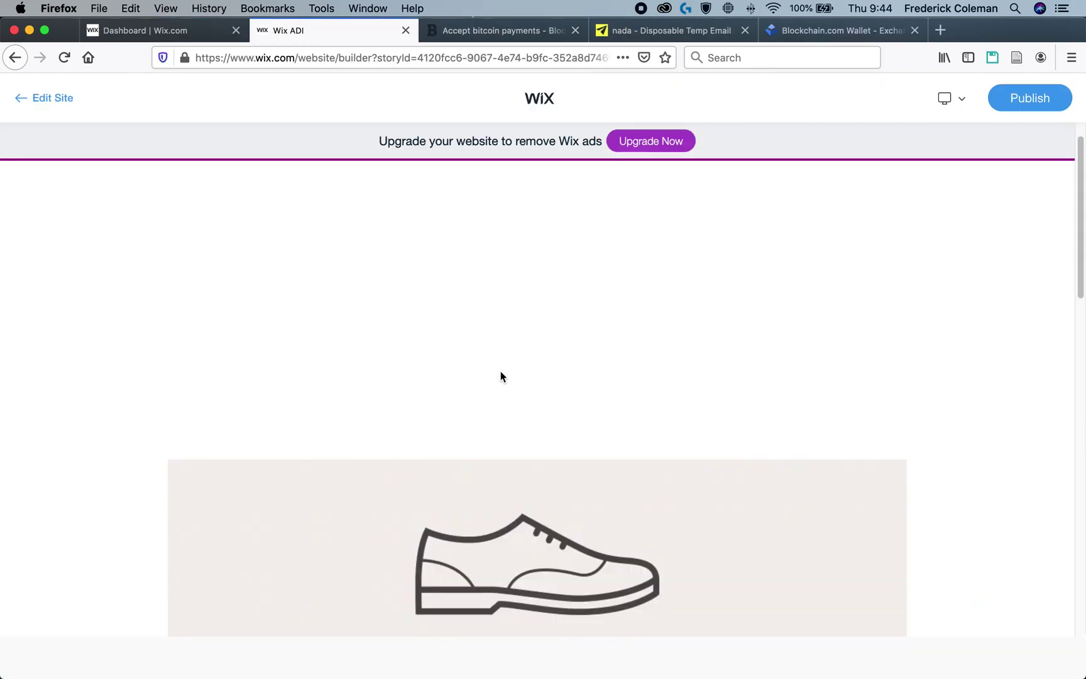
pyautogui.scroll(-5, 500, 373)
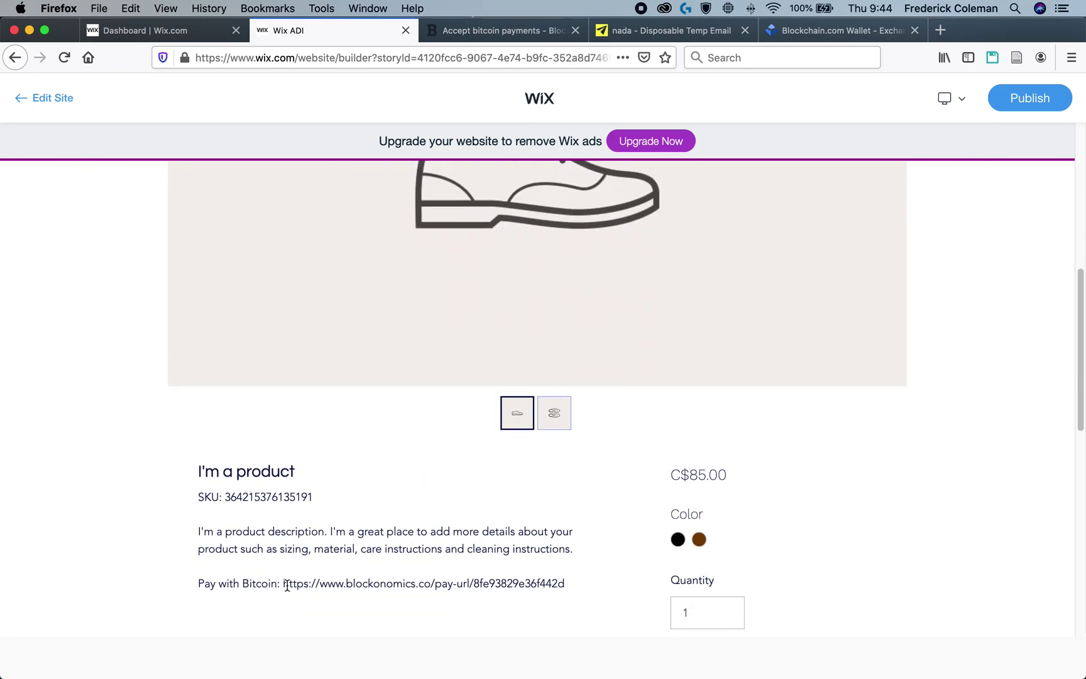
pyautogui.moveTo(285, 584); pyautogui.dragTo(498, 596)
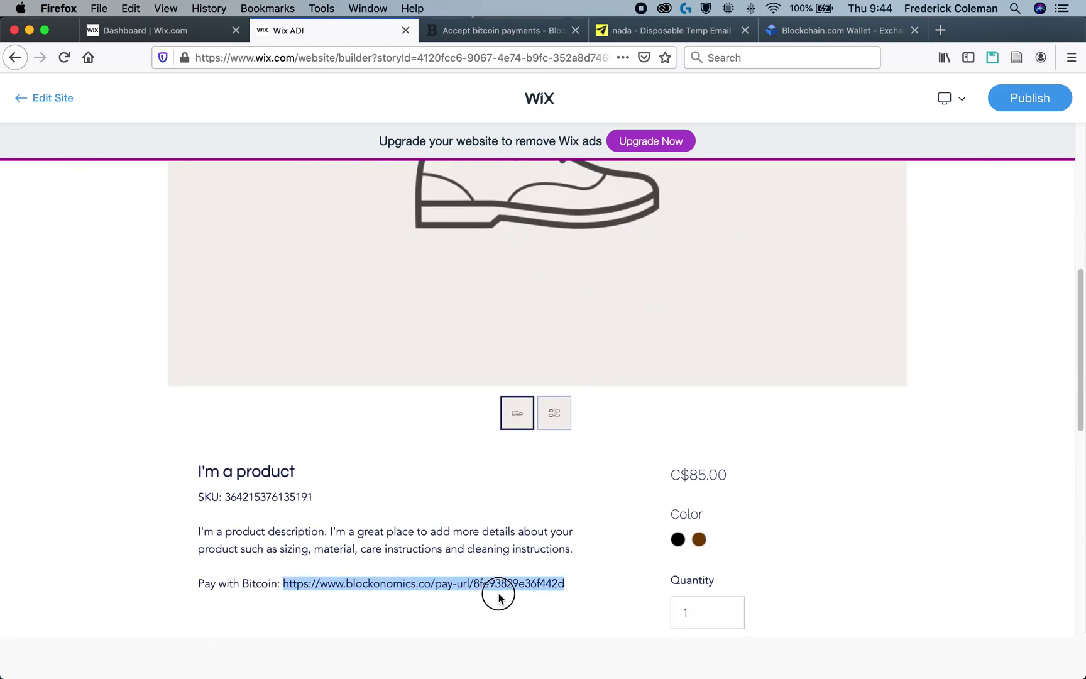
pyautogui.scroll(-3, 404, 512)
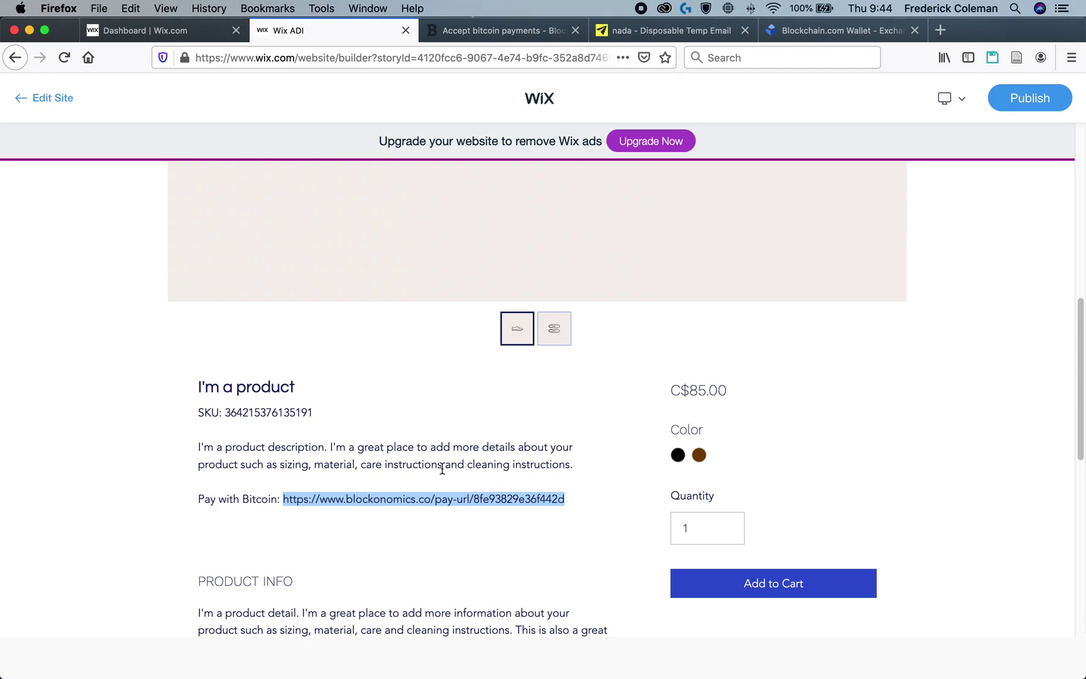
pyautogui.scroll(10, 444, 486)
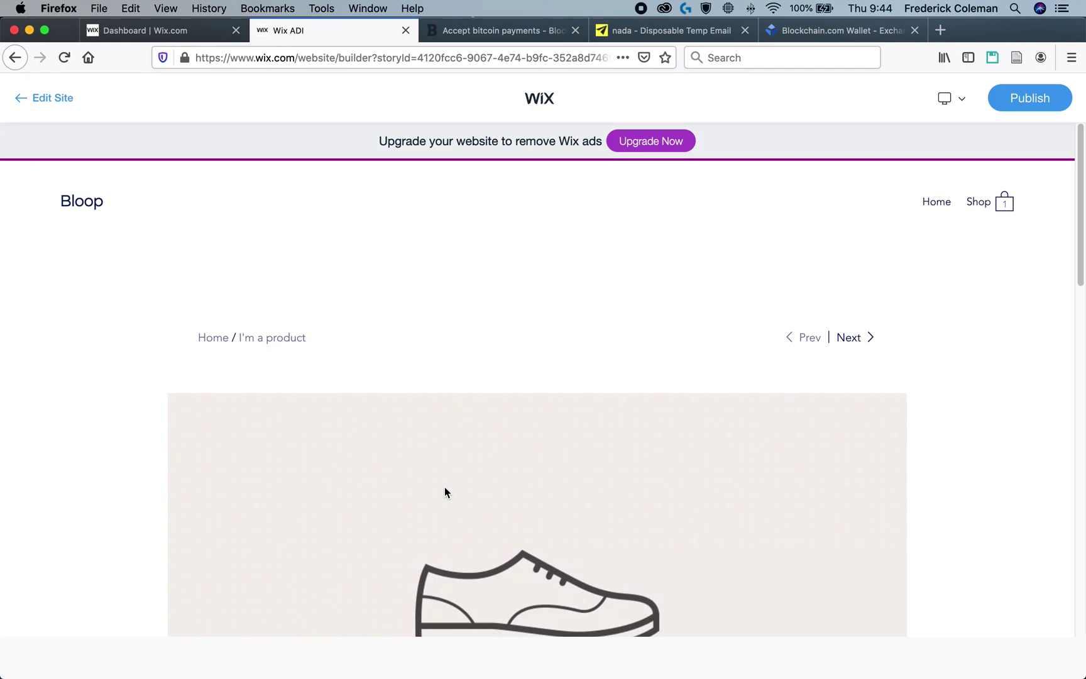
# Return to the Blockonomics tab showing the saved Shoes#1 product and its pay URL.
pyautogui.click(529, 34)
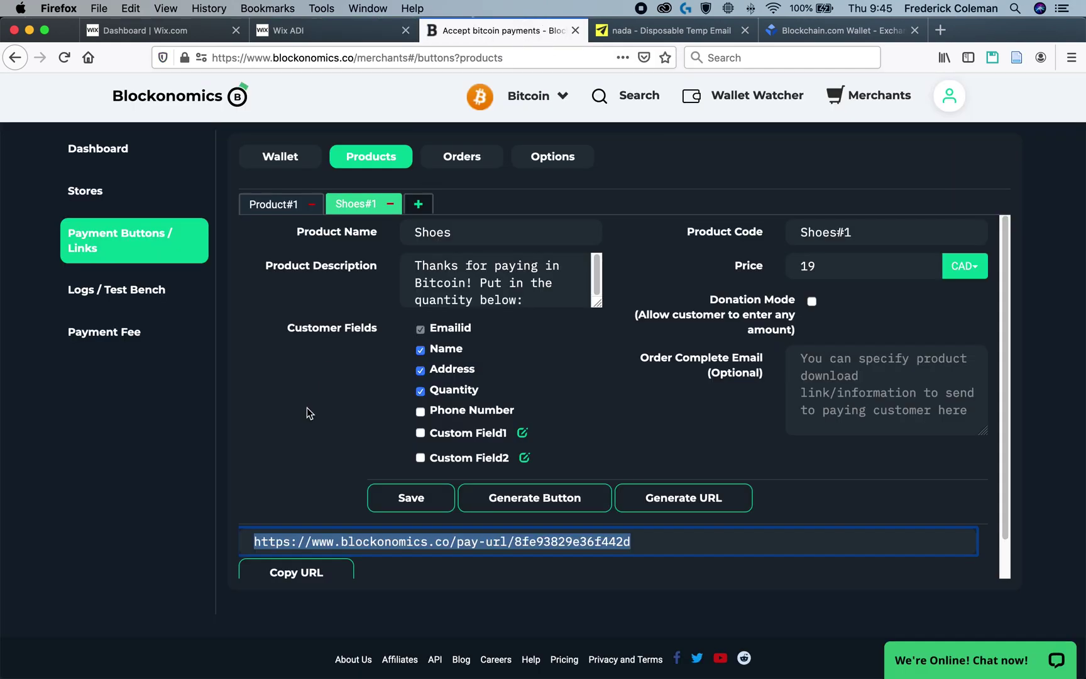